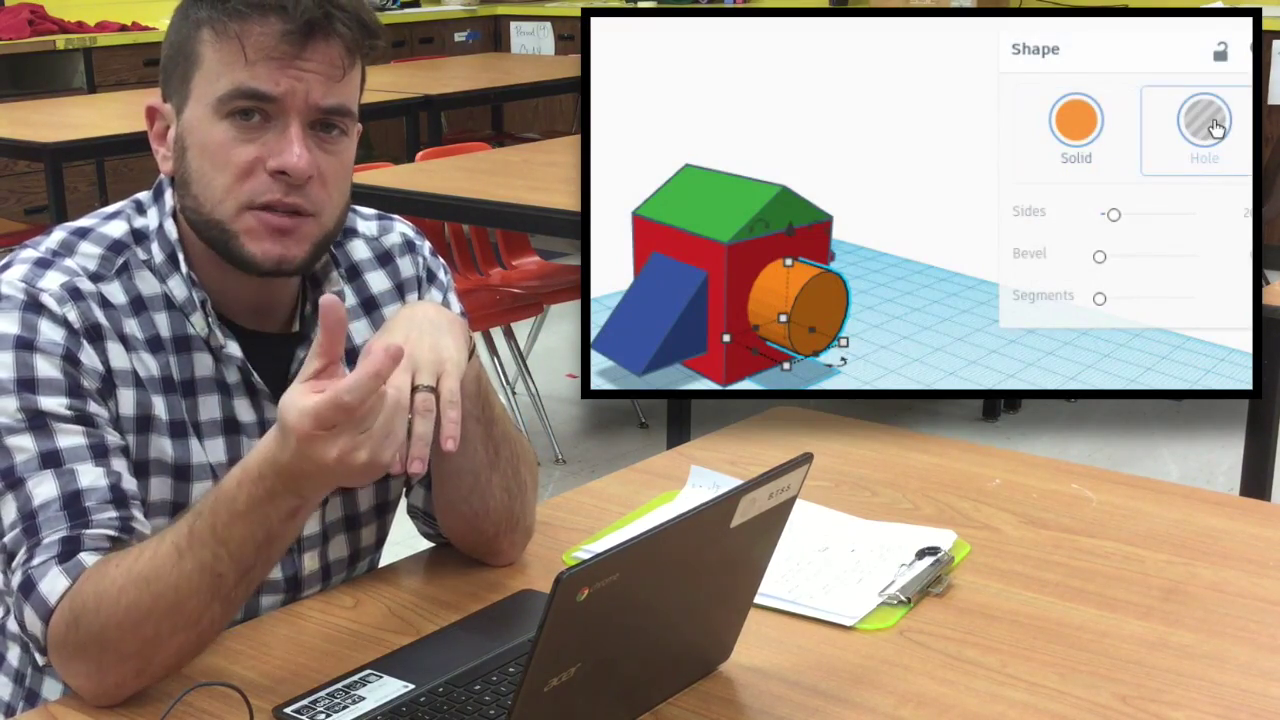
Make the orange cylinder a hole and orbit to the model's right side.
click(1208, 122)
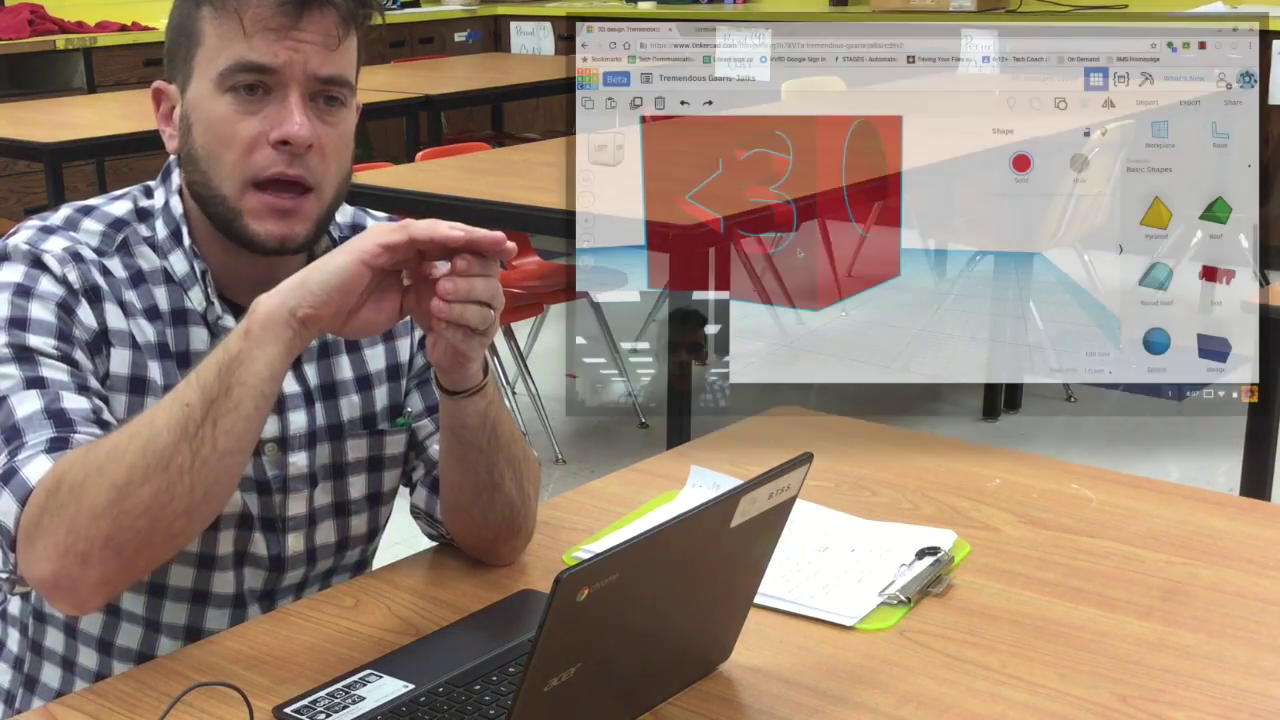
right_drag(798, 252, 866, 235)
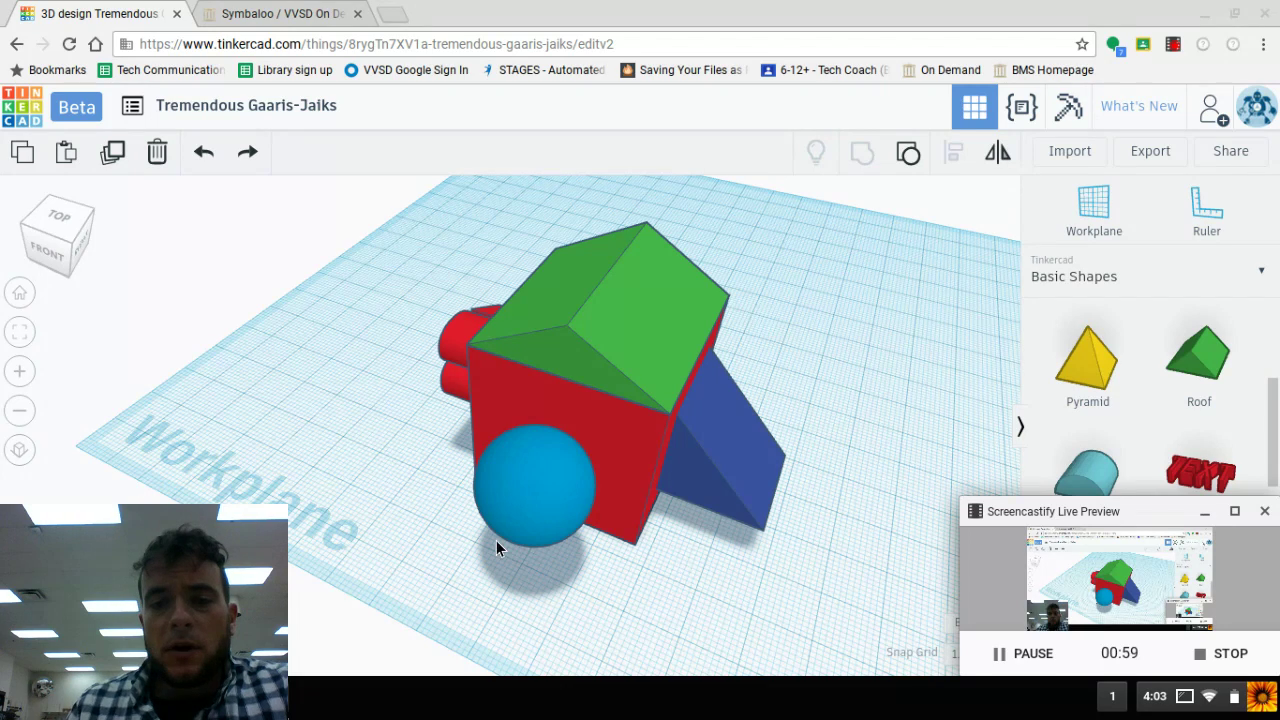
right_drag(786, 443, 653, 353)
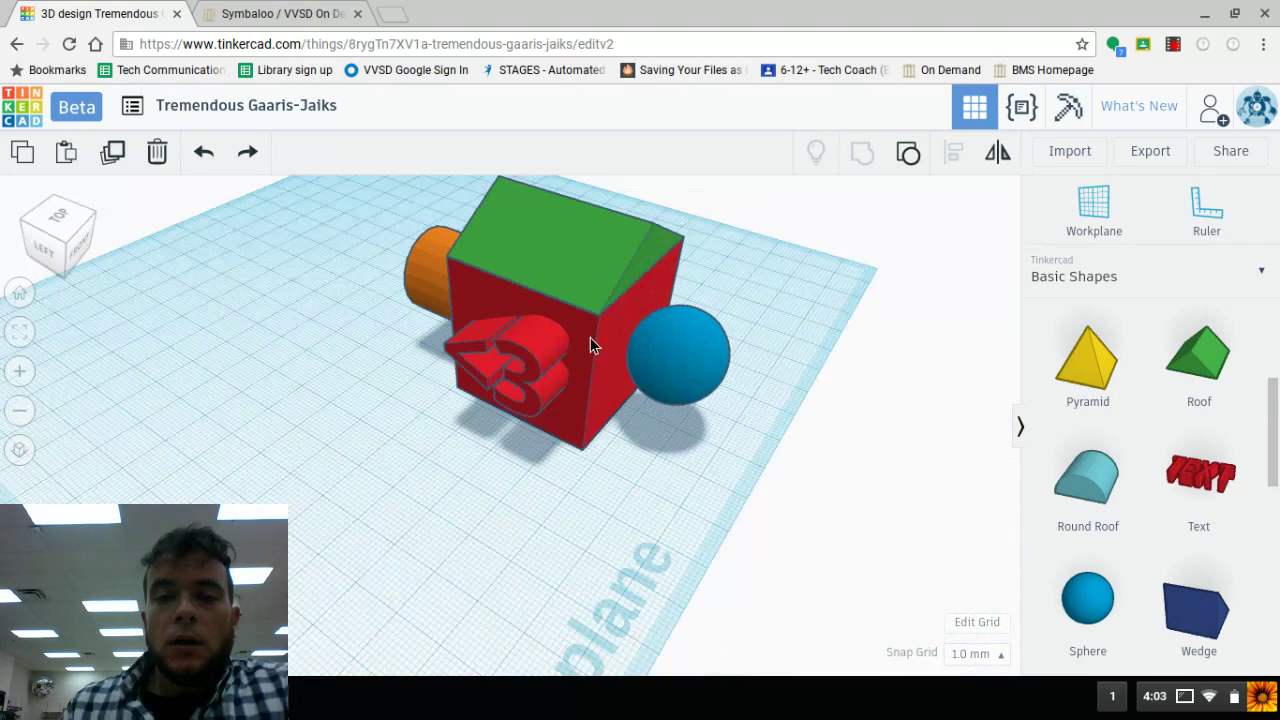
Slide the blue sphere slightly left into the red block and set it as a hole.
click(679, 358)
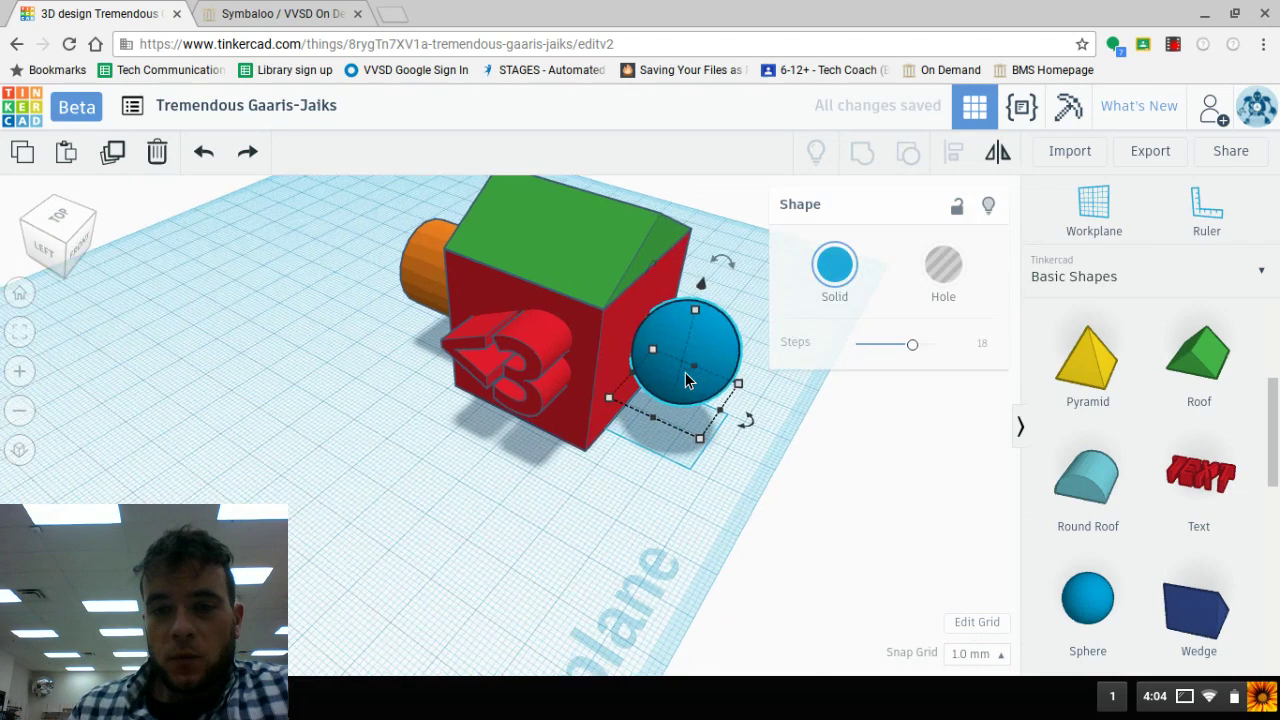
scroll(685, 372, up, 5)
right_drag(714, 294, 407, 361)
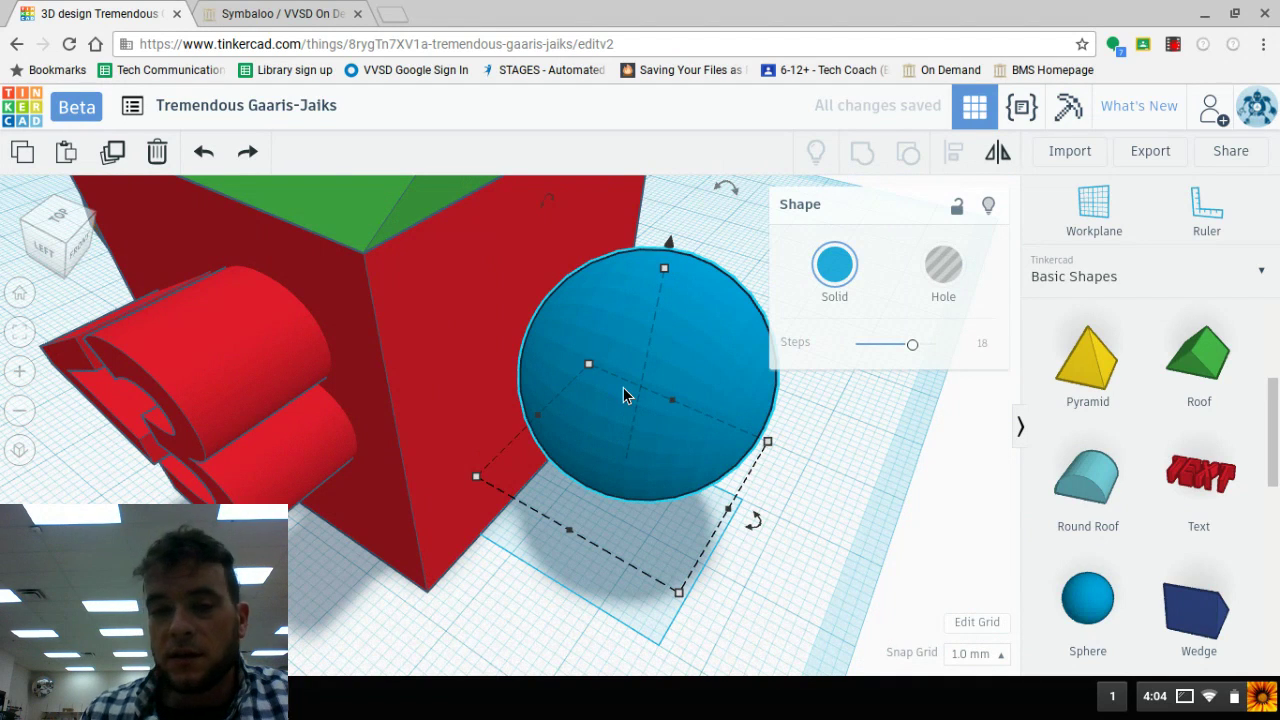
drag(638, 380, 524, 348)
right_drag(783, 406, 547, 351)
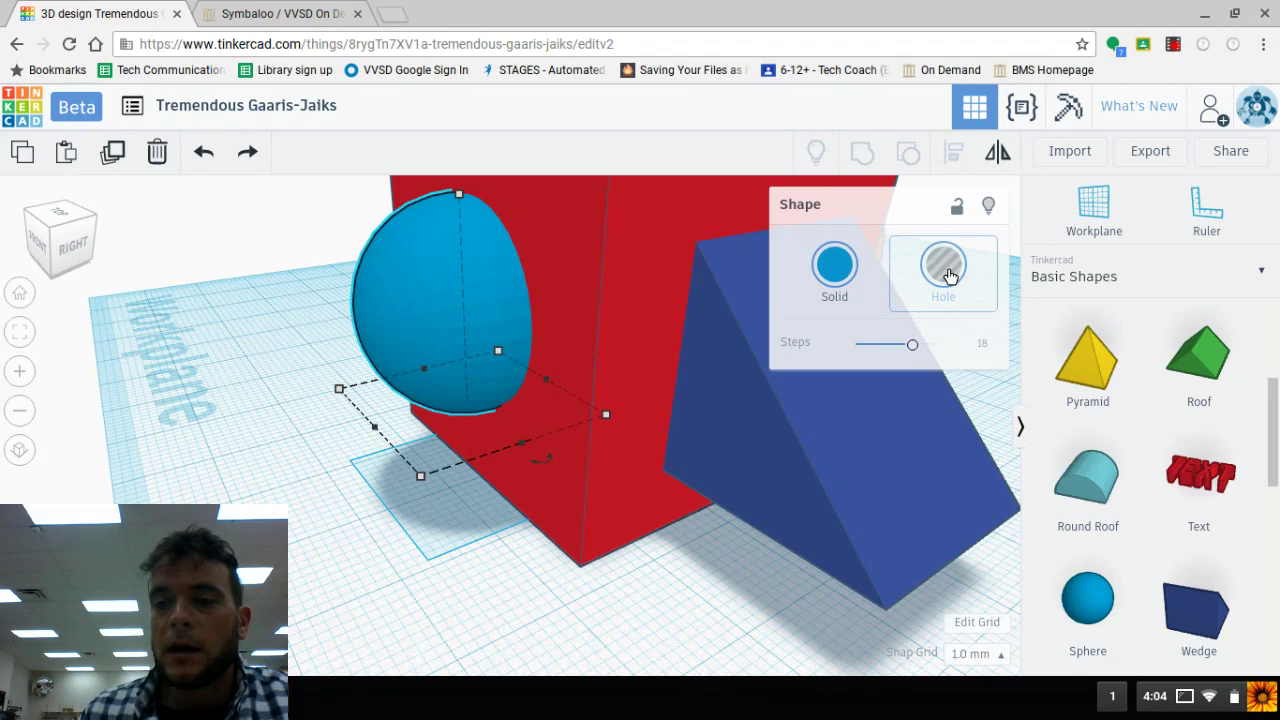
click(948, 272)
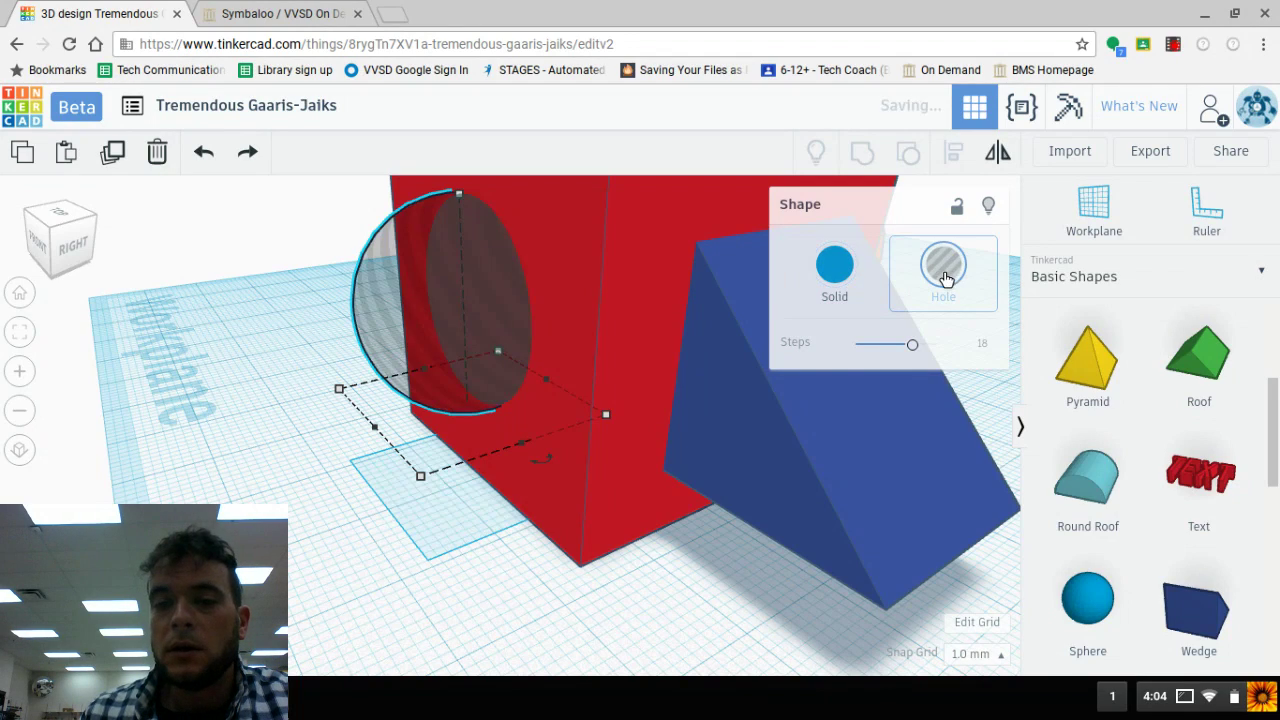
right_drag(403, 307, 362, 299)
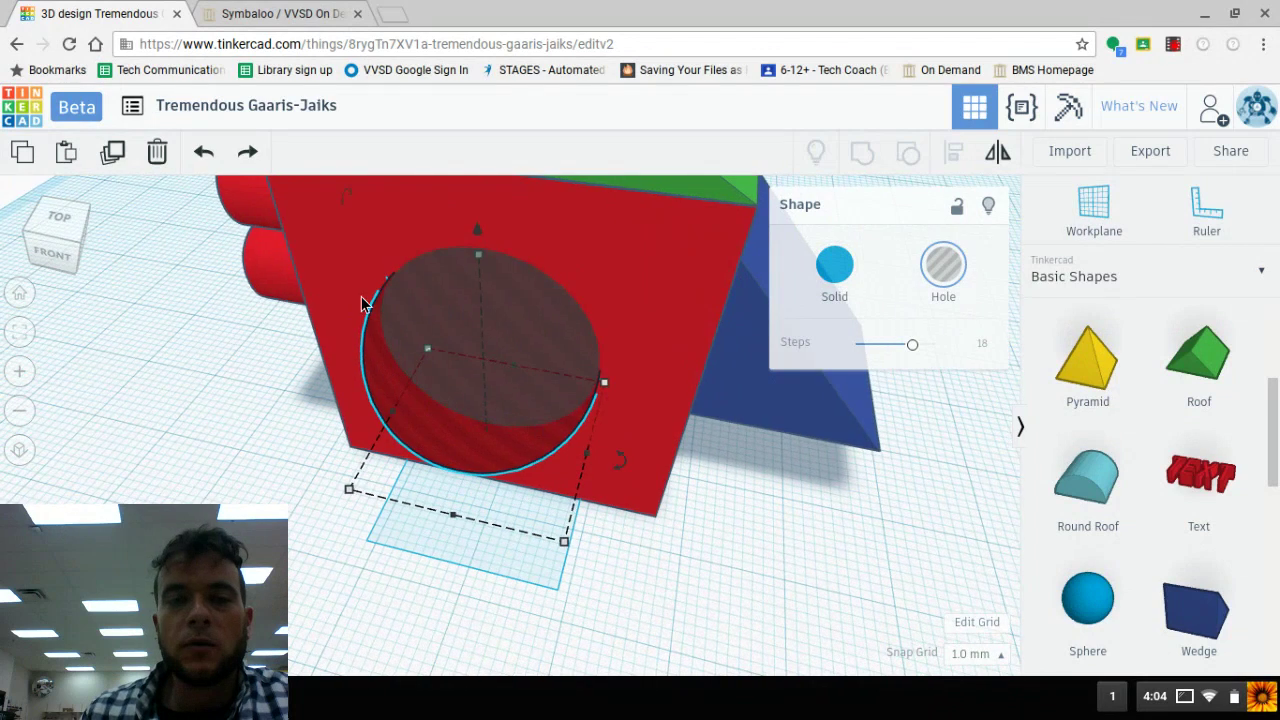
scroll(434, 297, down, 6)
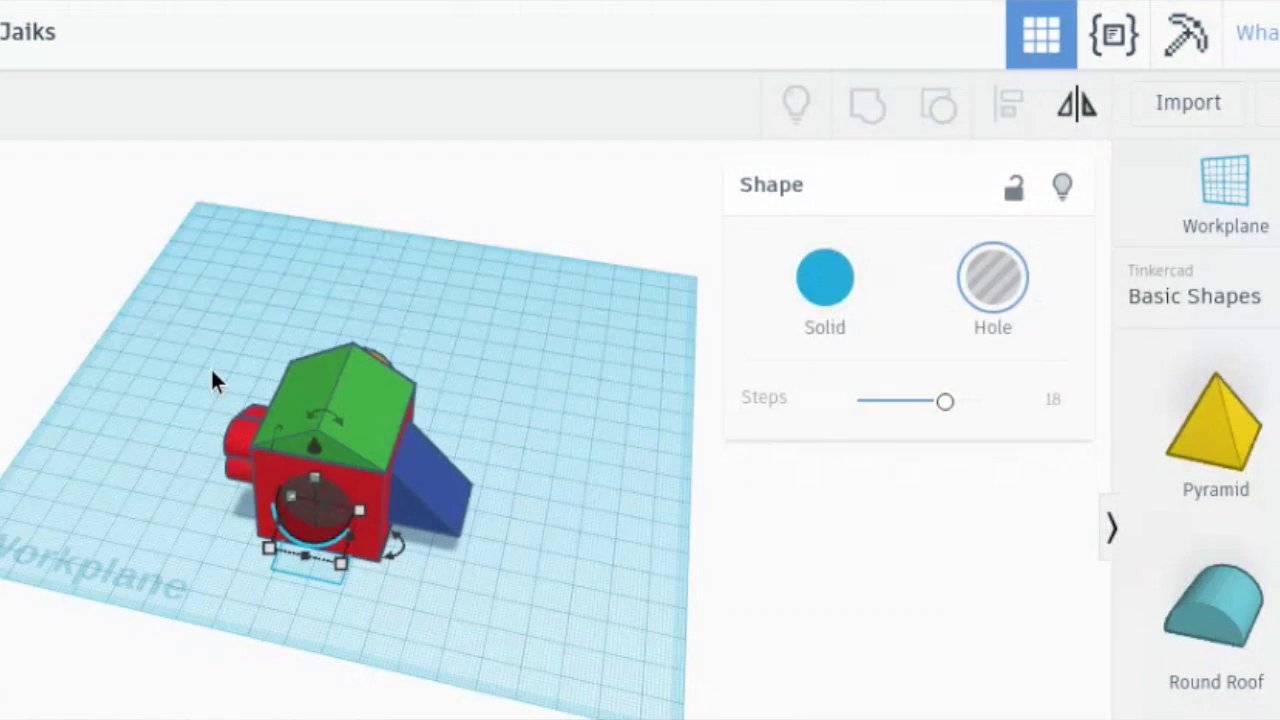
Box-select all six shapes and group them, leaving a round hollow in the front wall.
drag(183, 282, 398, 498)
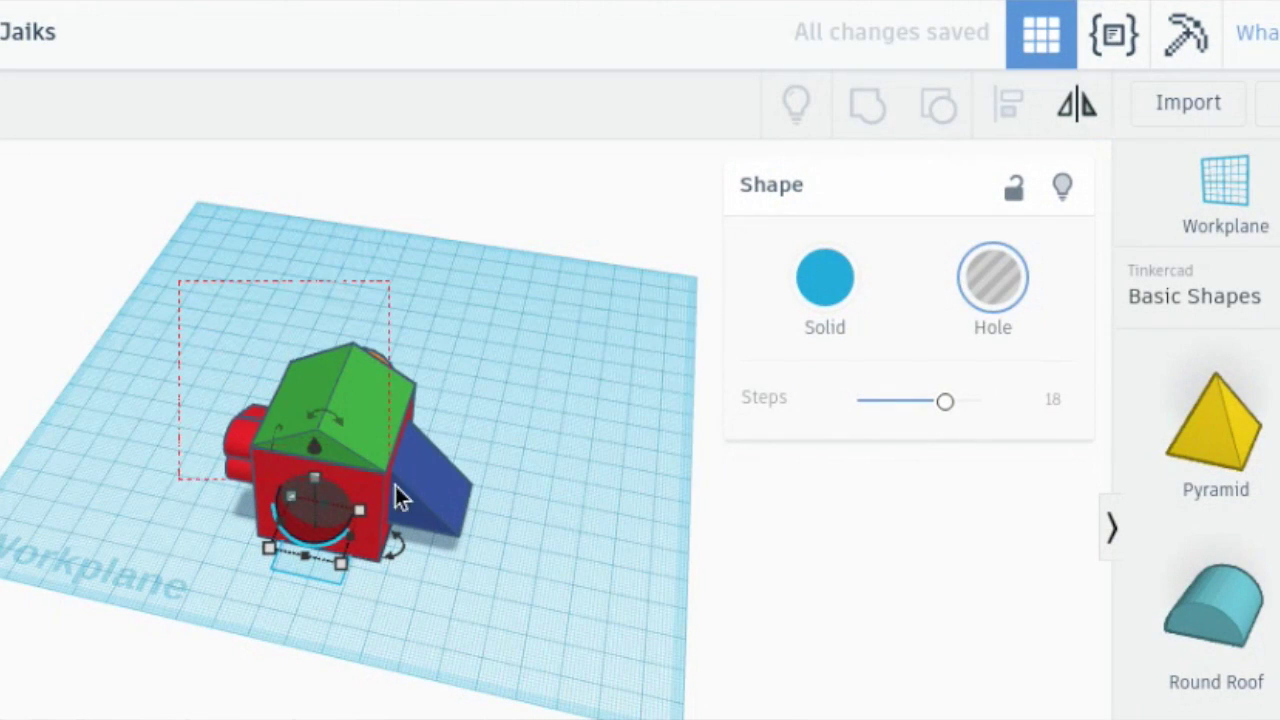
drag(510, 617, 510, 617)
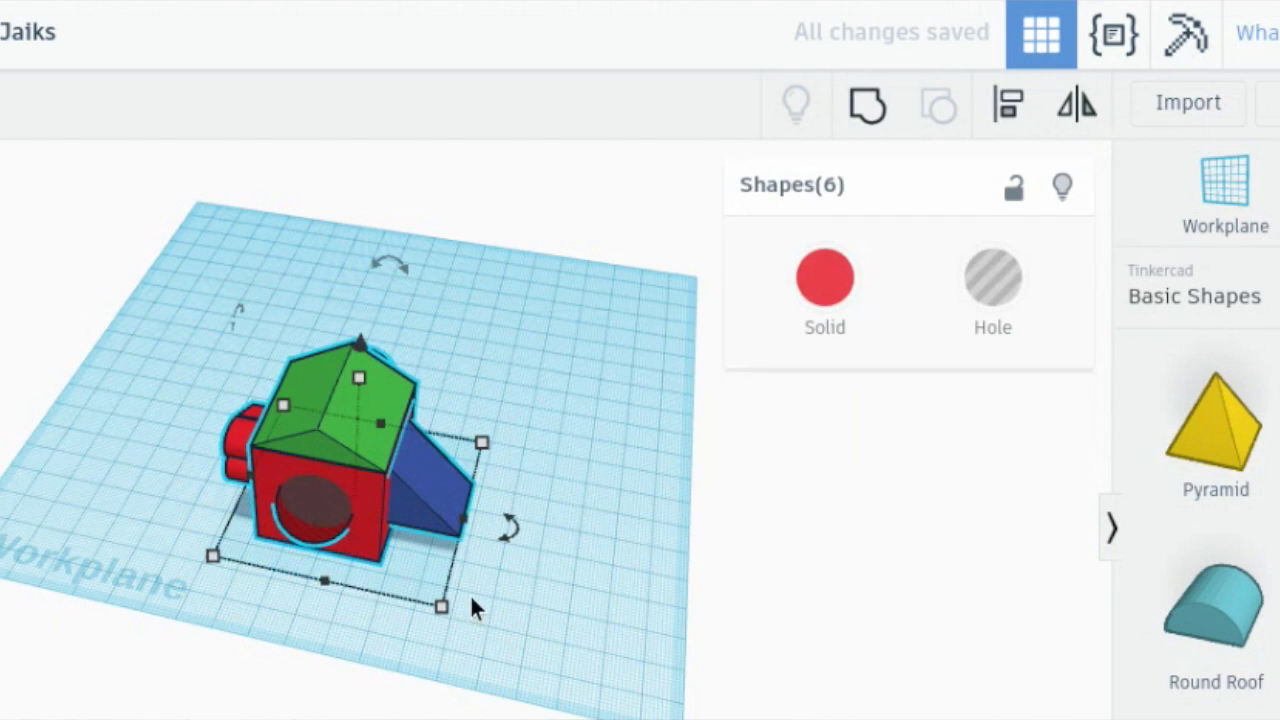
click(867, 108)
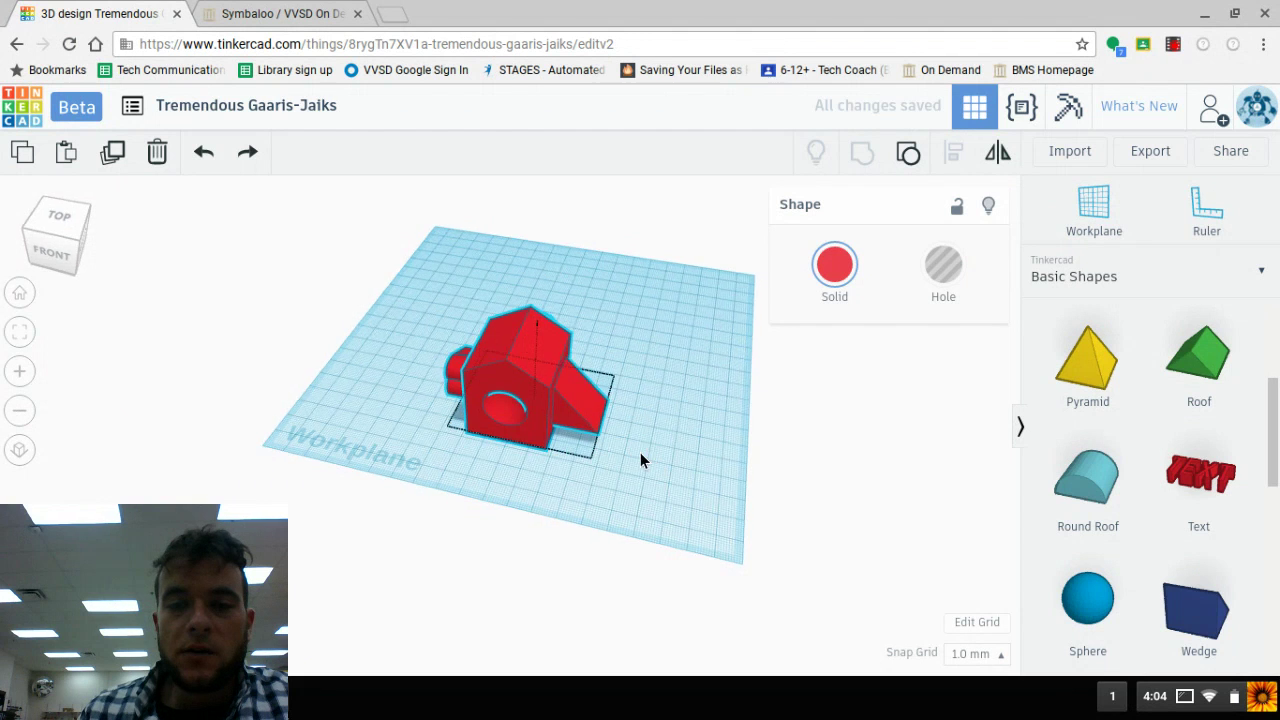
right_drag(640, 460, 540, 440)
scroll(500, 370, up, 6)
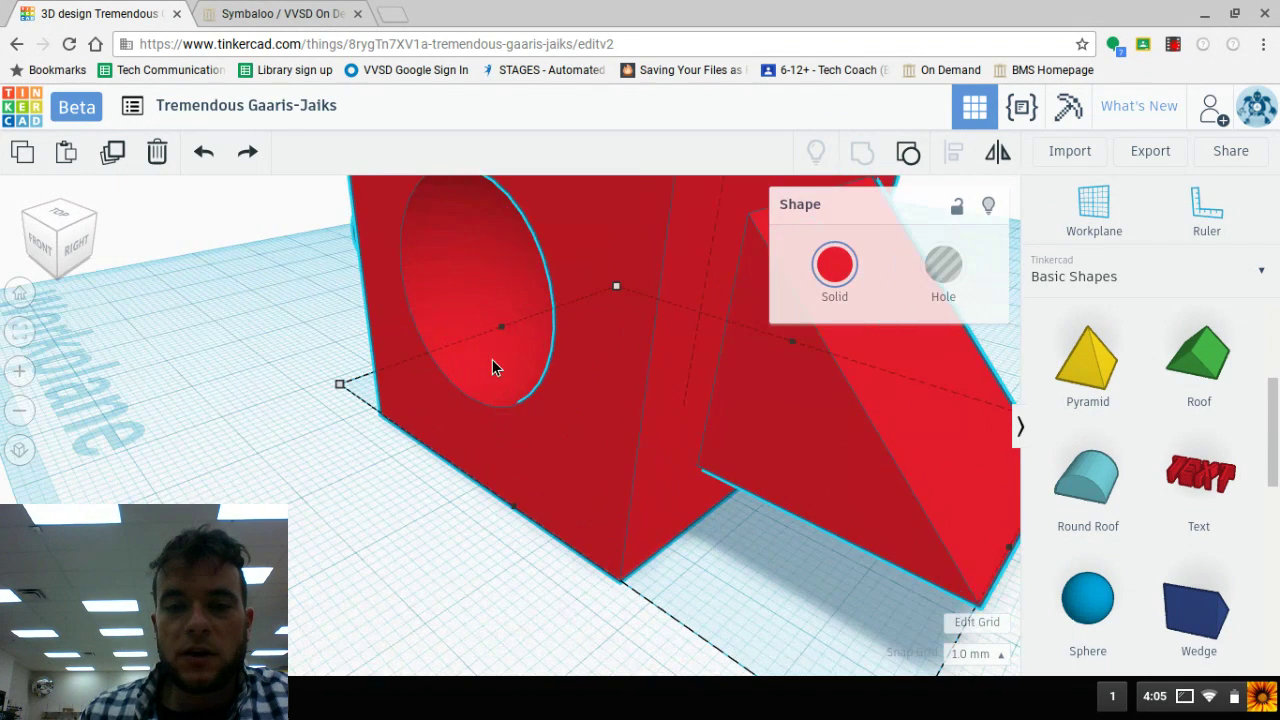
right_drag(443, 350, 583, 372)
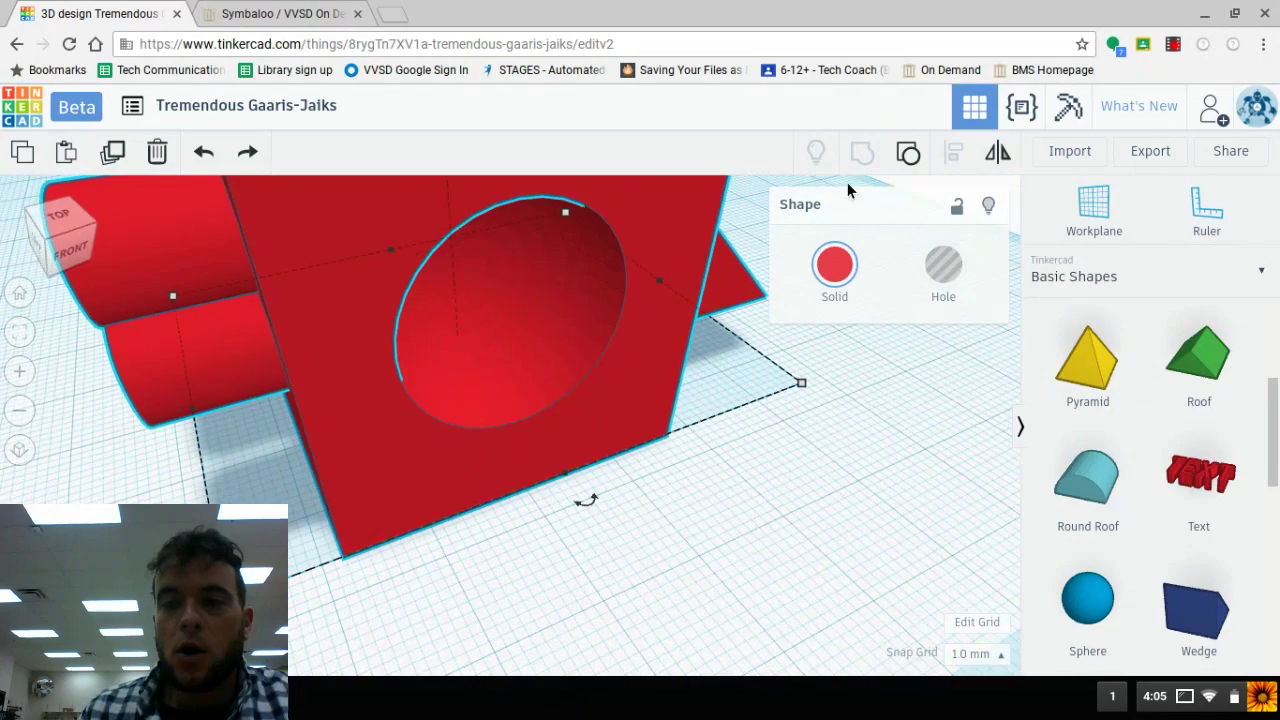
Ungroup the house back into its separate shapes.
click(908, 151)
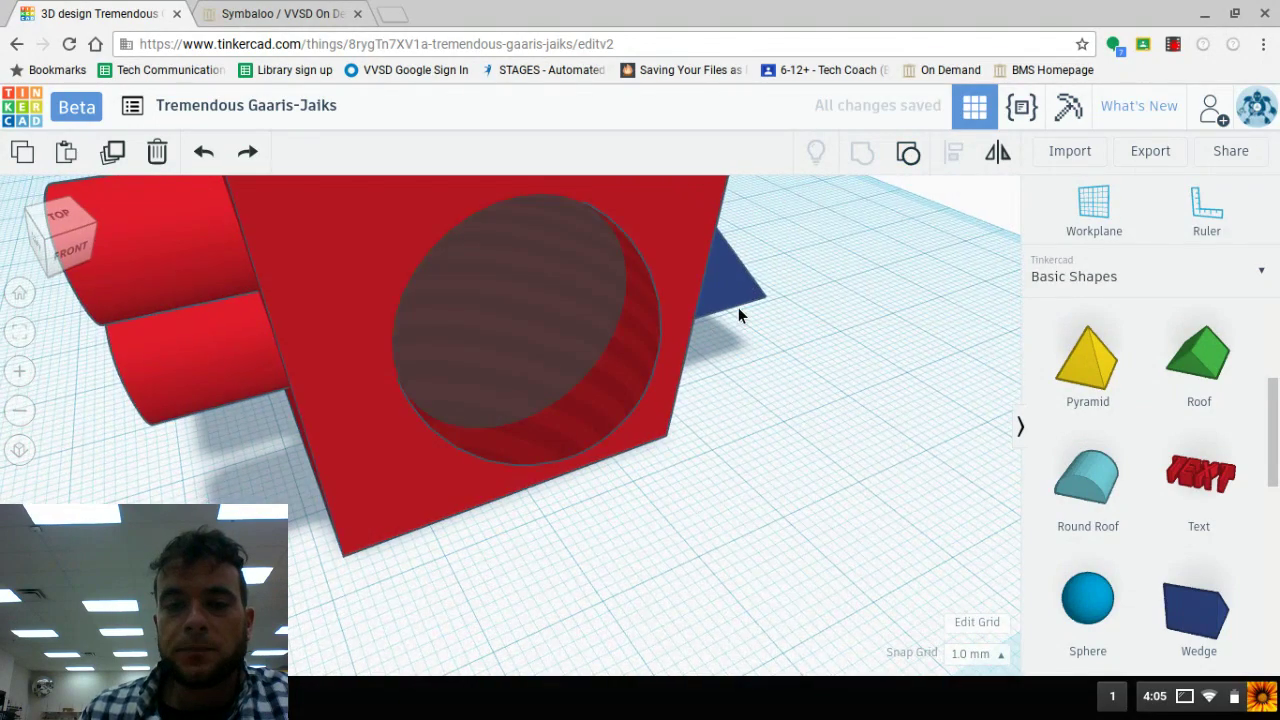
right_drag(737, 314, 600, 343)
scroll(600, 337, down, 10)
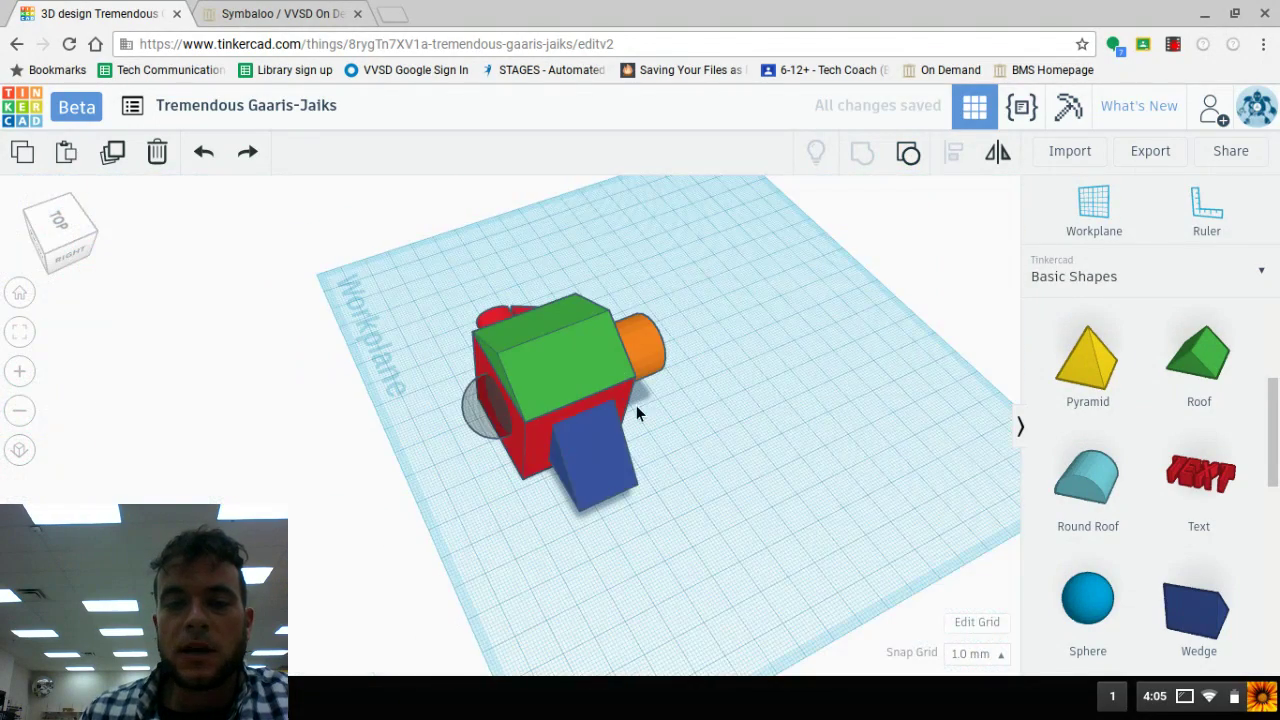
mouse_move(636, 405)
right_down()
mouse_move(434, 374)
mouse_move(628, 429)
right_up()
Push the orange cylinder left into the house's side wall and make it a hole.
click(631, 458)
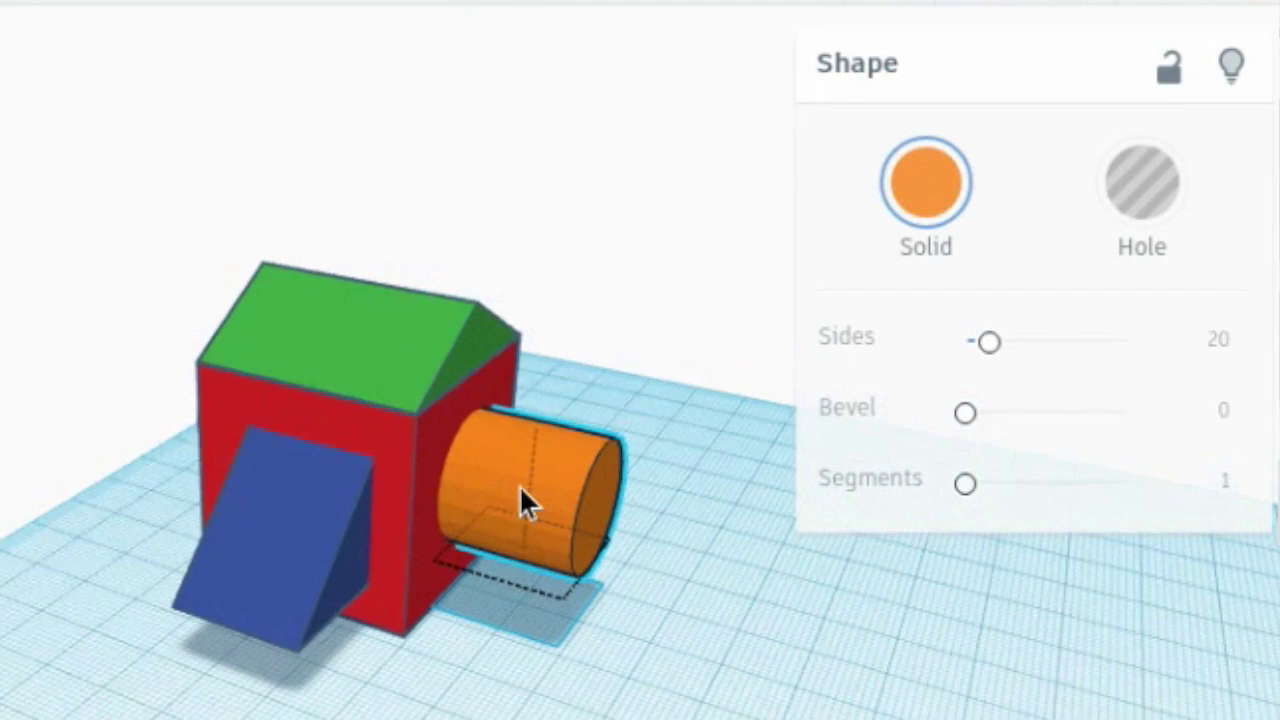
right_drag(519, 485, 534, 458)
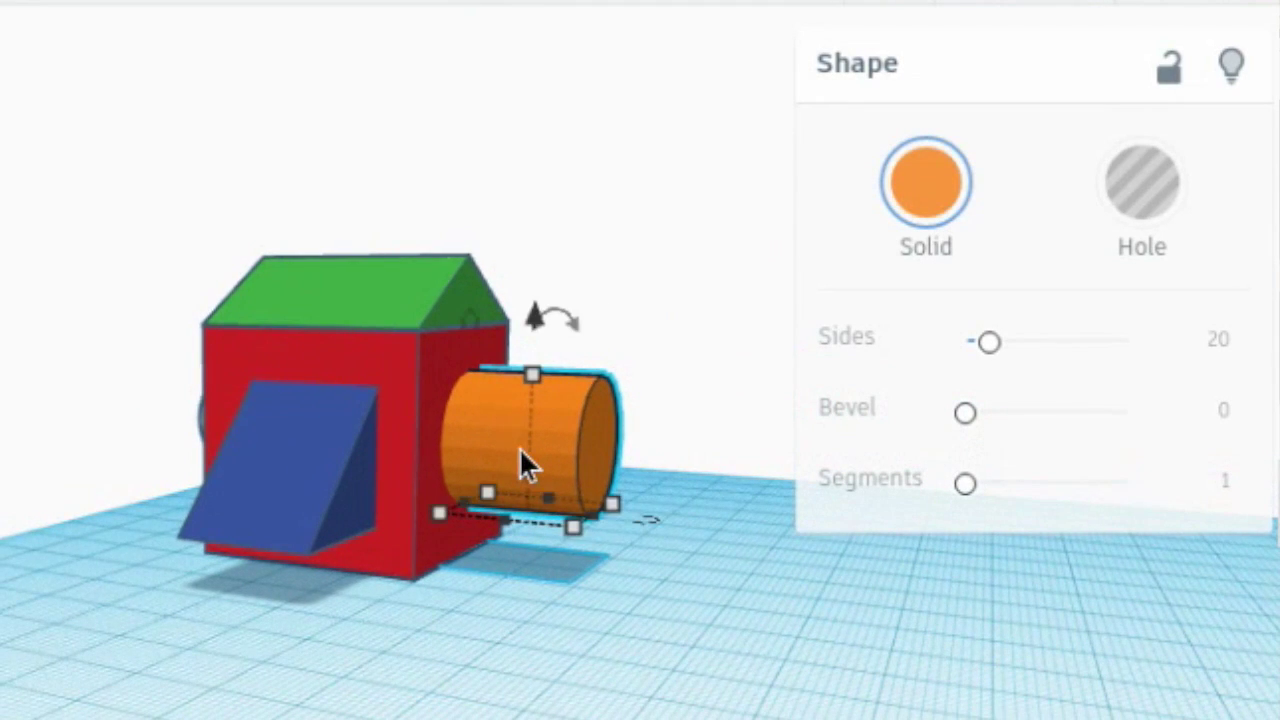
drag(520, 449, 467, 445)
right_drag(534, 457, 978, 290)
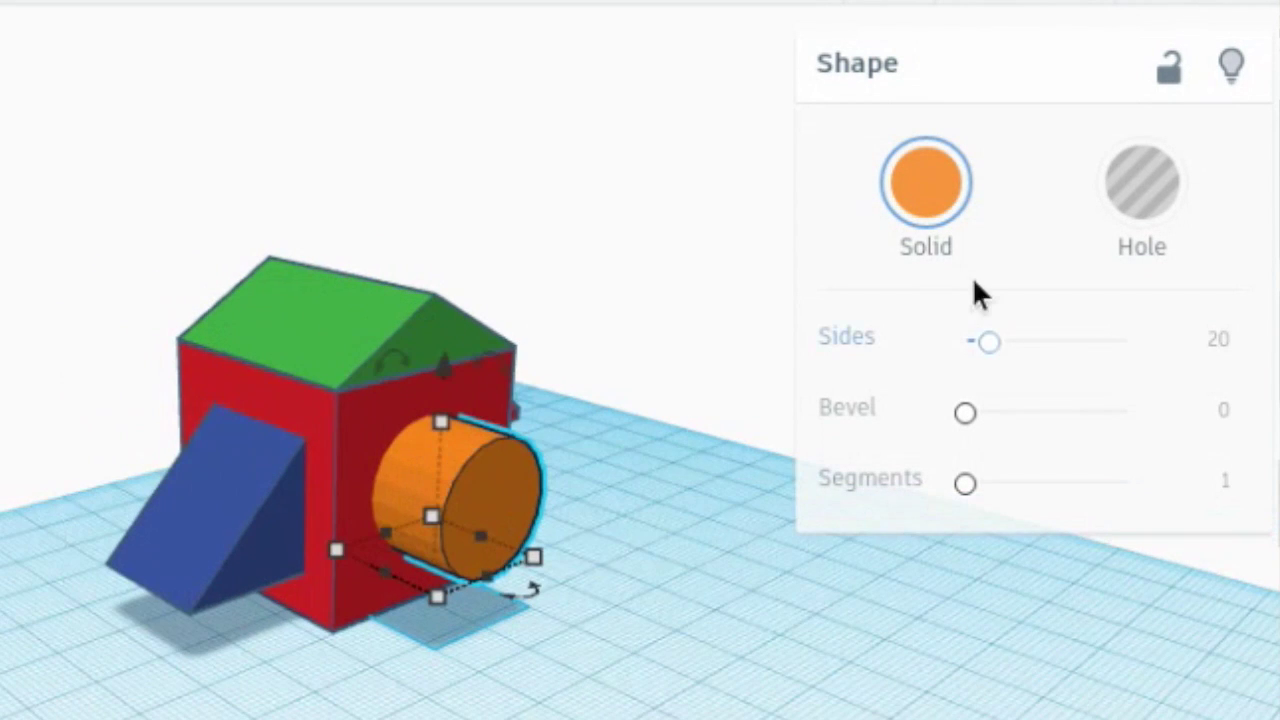
click(1160, 195)
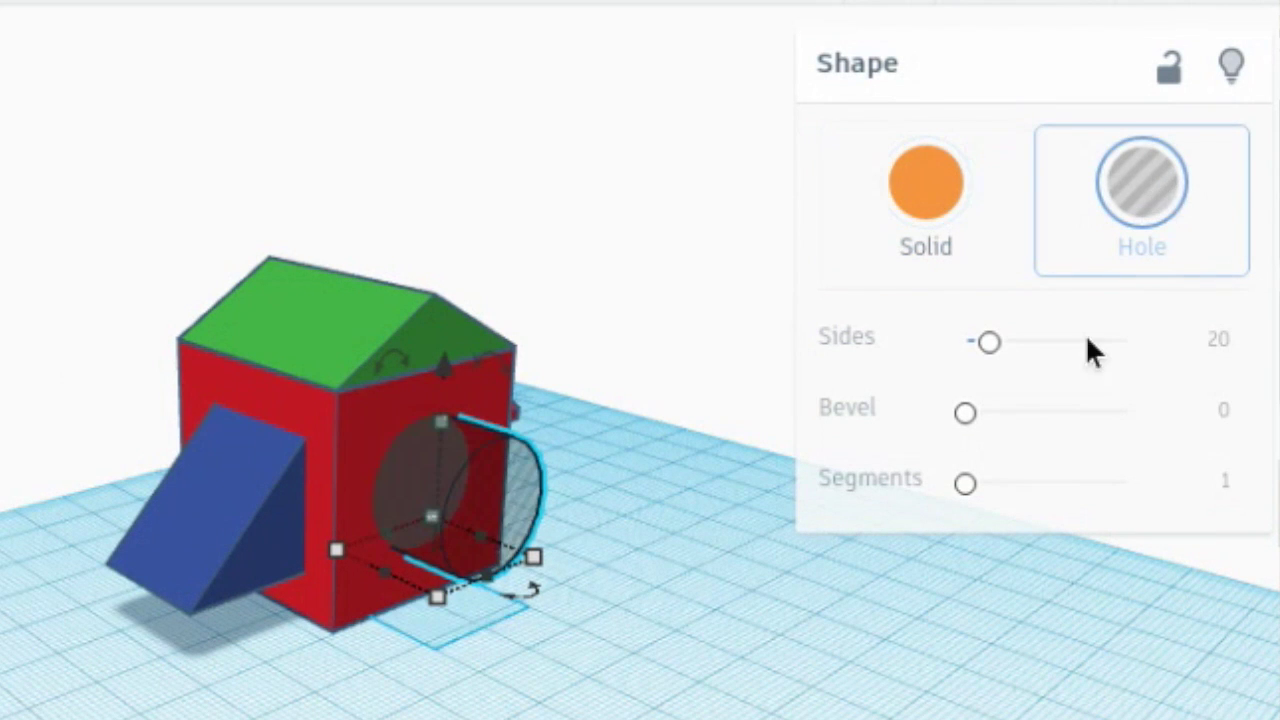
right_drag(857, 700, 102, 653)
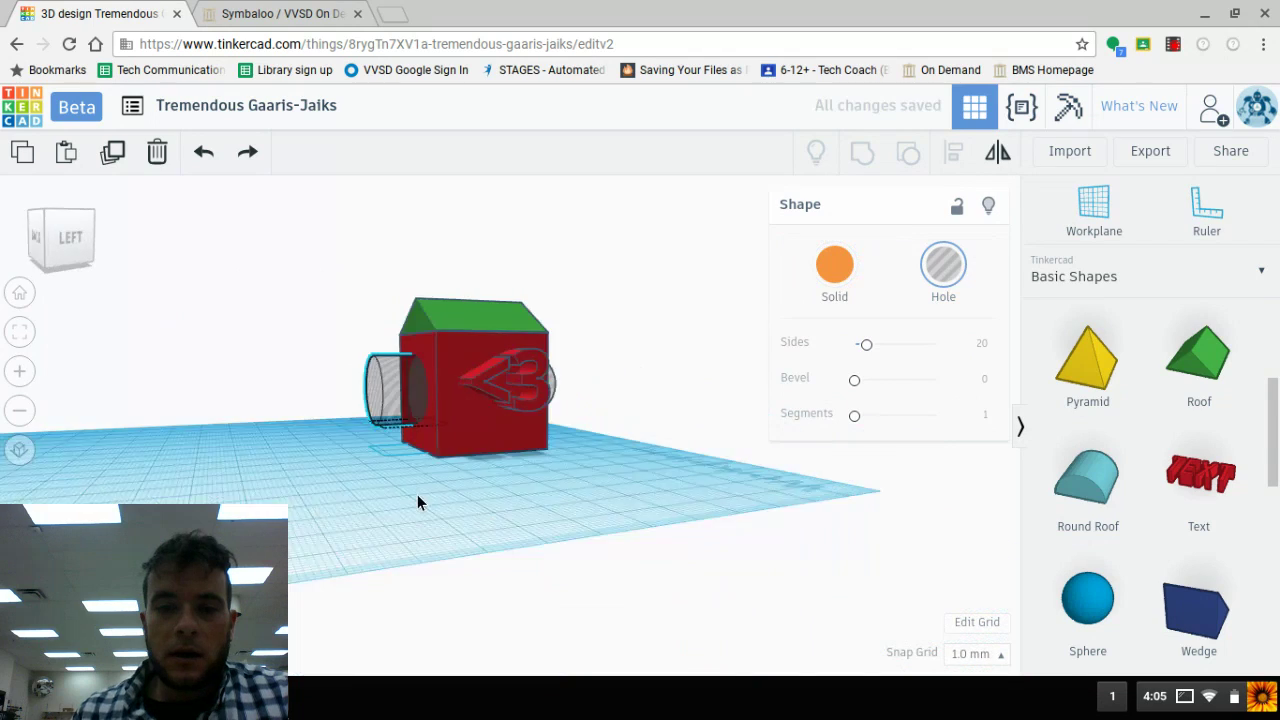
Resize the <3 text, set it into the block's side face, and make it a hole.
right_drag(523, 483, 631, 414)
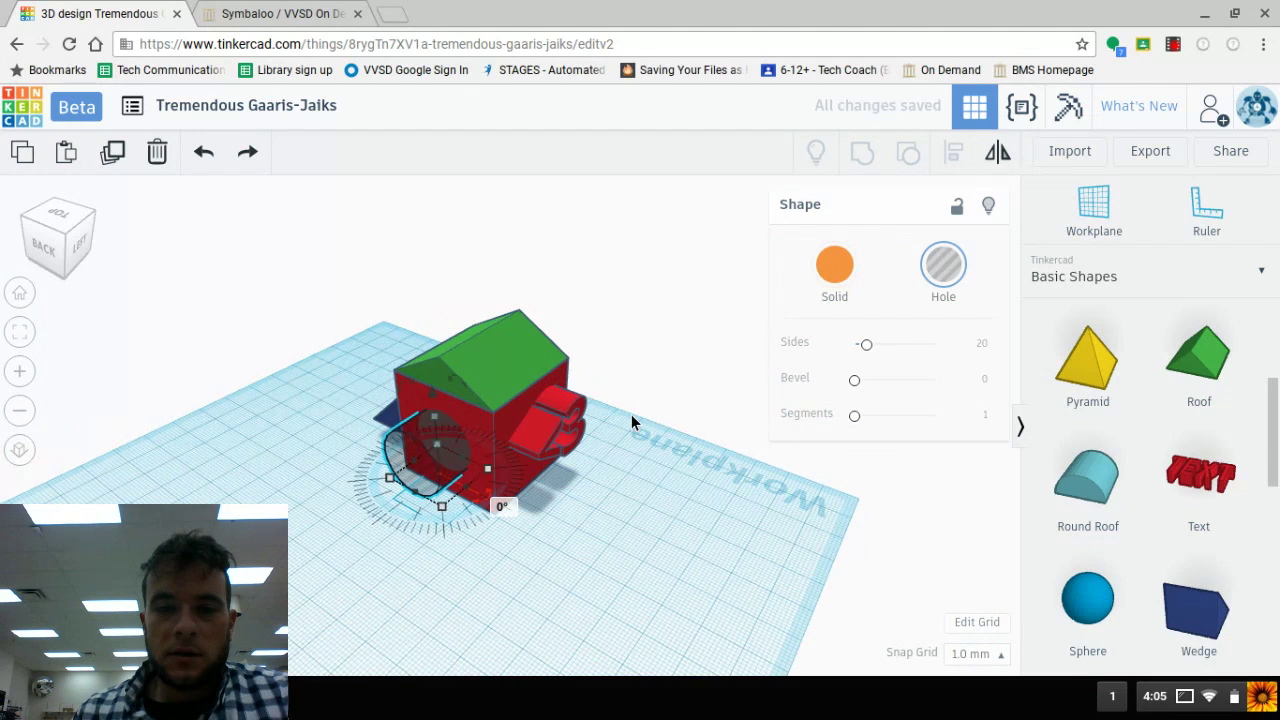
click(565, 431)
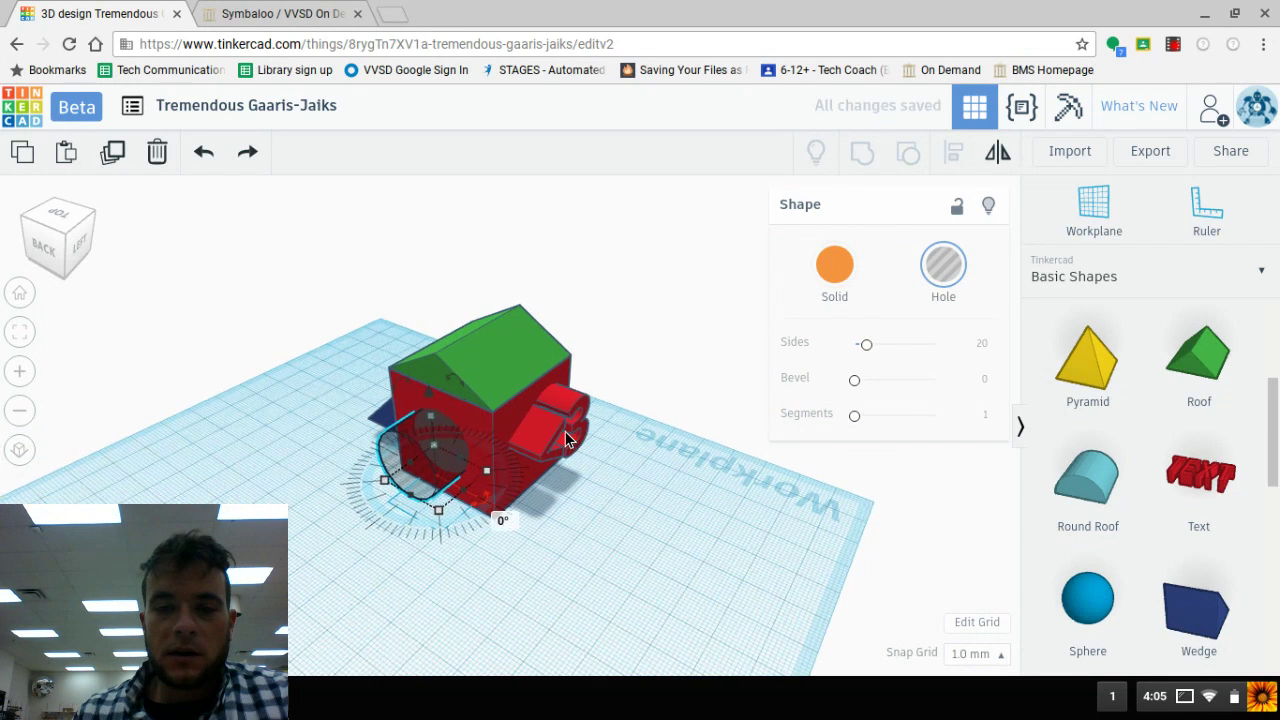
scroll(565, 431, up, 5)
drag(614, 436, 637, 438)
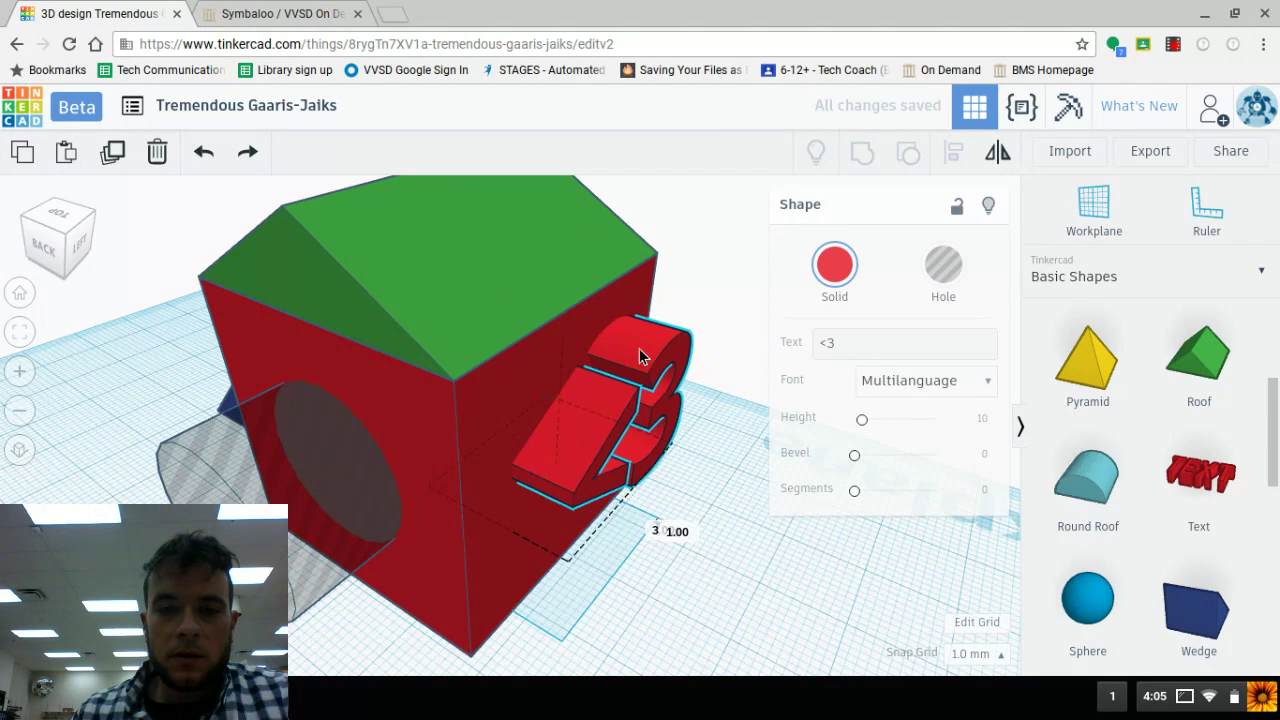
drag(639, 350, 598, 363)
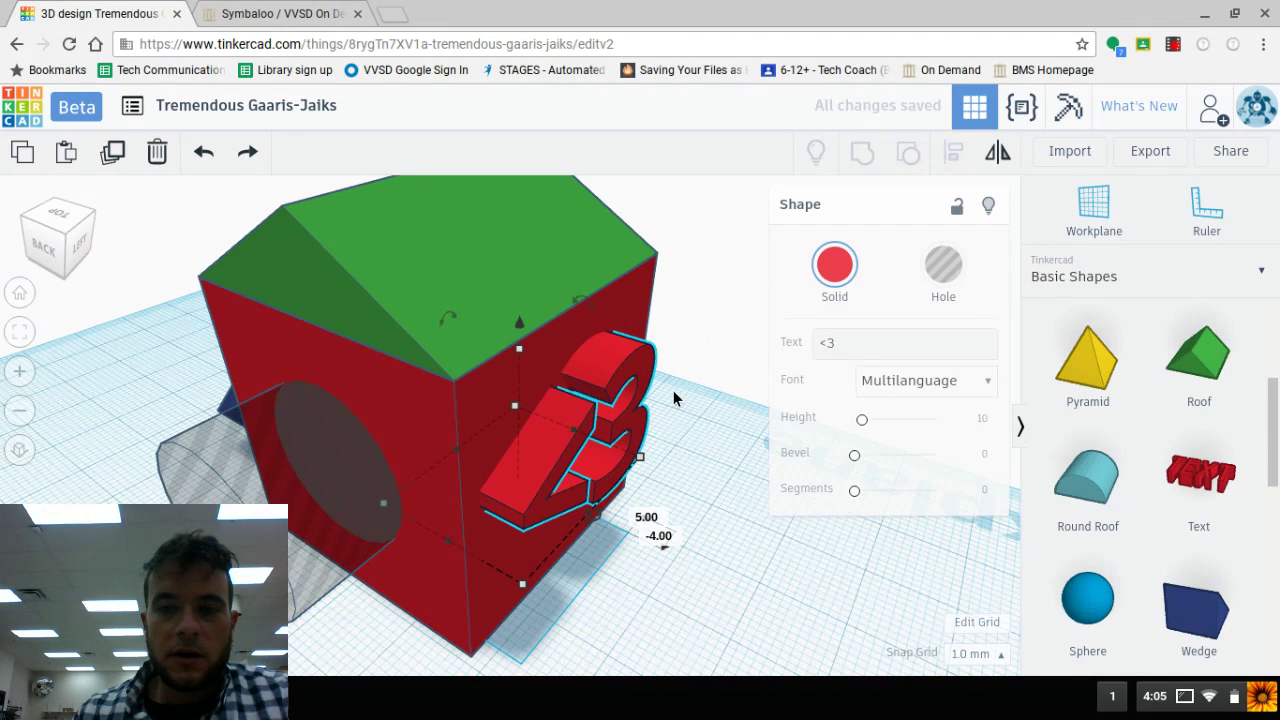
click(946, 266)
right_drag(760, 434, 688, 390)
Move the blue wedge into the block's base and make it a hole.
click(688, 390)
drag(688, 393, 619, 381)
right_drag(619, 381, 457, 427)
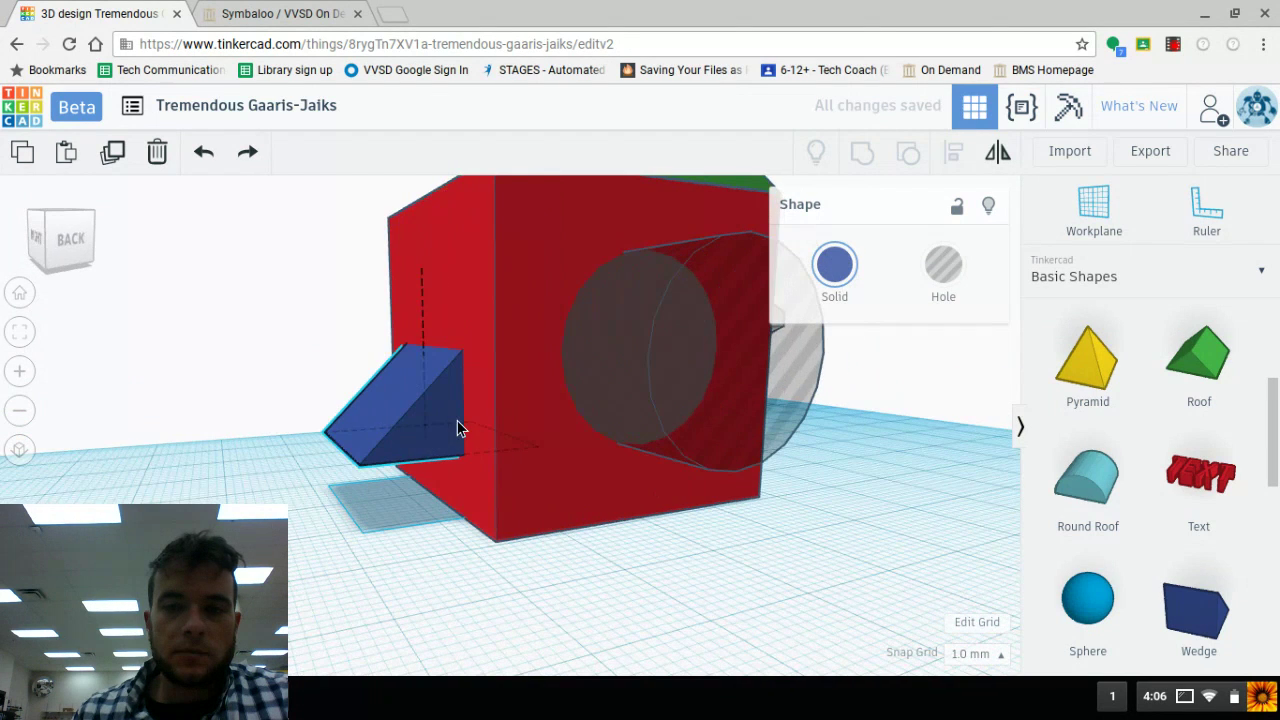
click(957, 276)
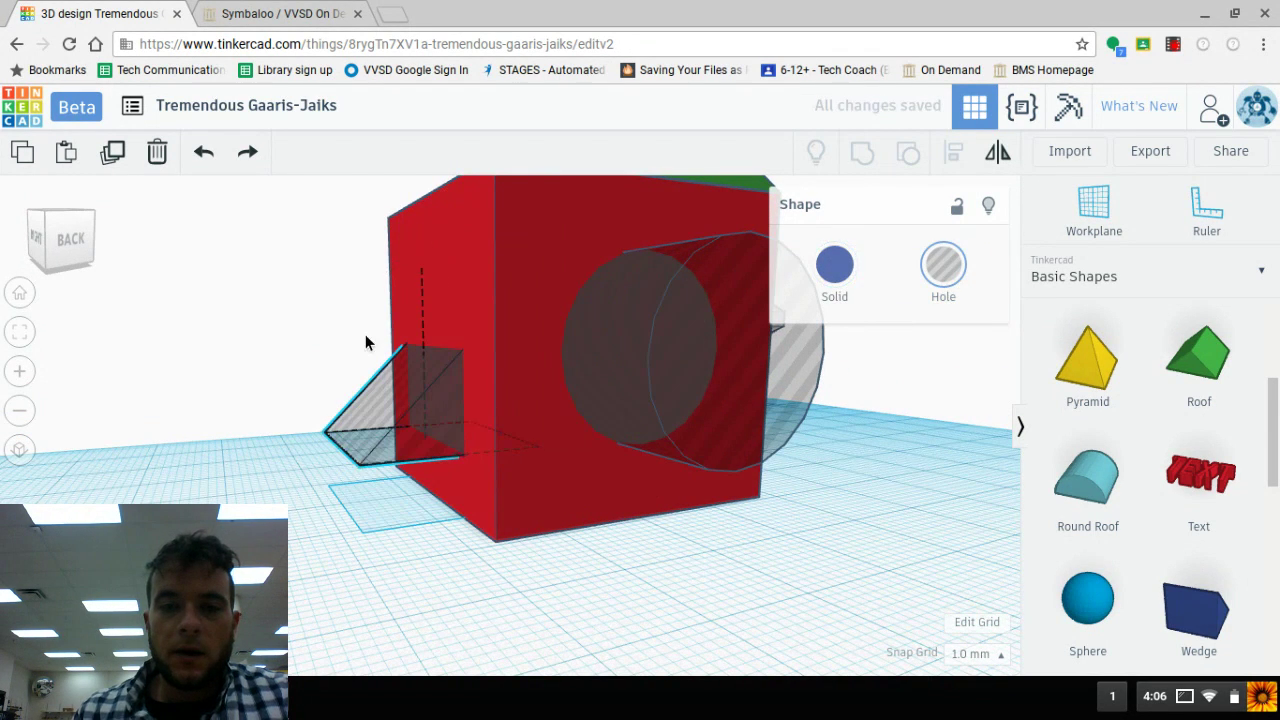
right_drag(366, 342, 628, 352)
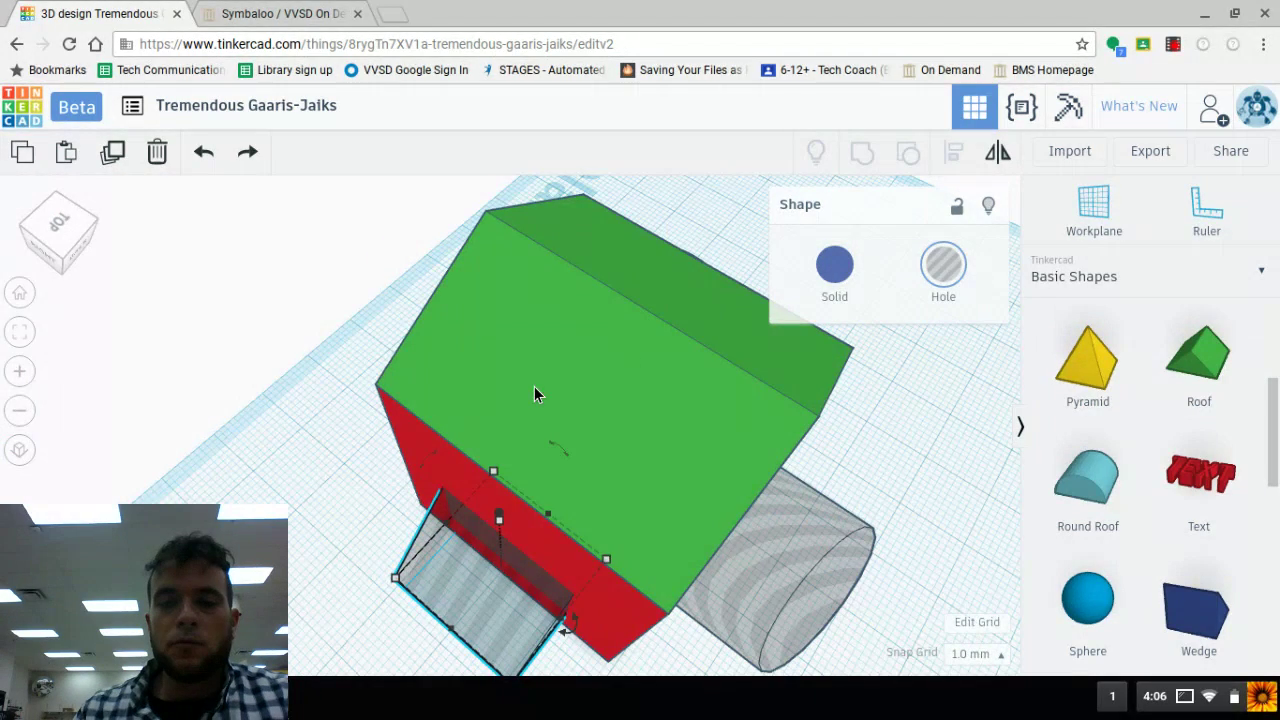
right_drag(627, 621, 577, 587)
Select all six shapes and group them so the <3, round and rectangular openings cut the walls.
scroll(570, 550, down, 5)
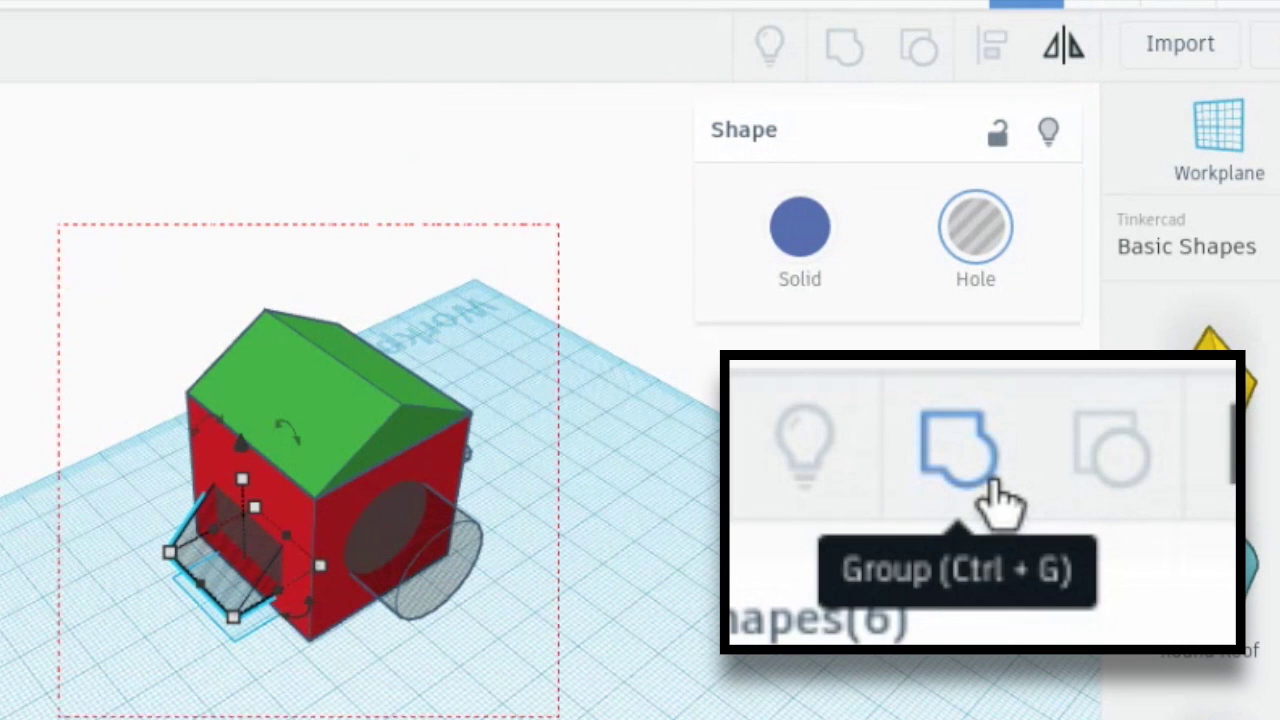
drag(558, 715, 612, 710)
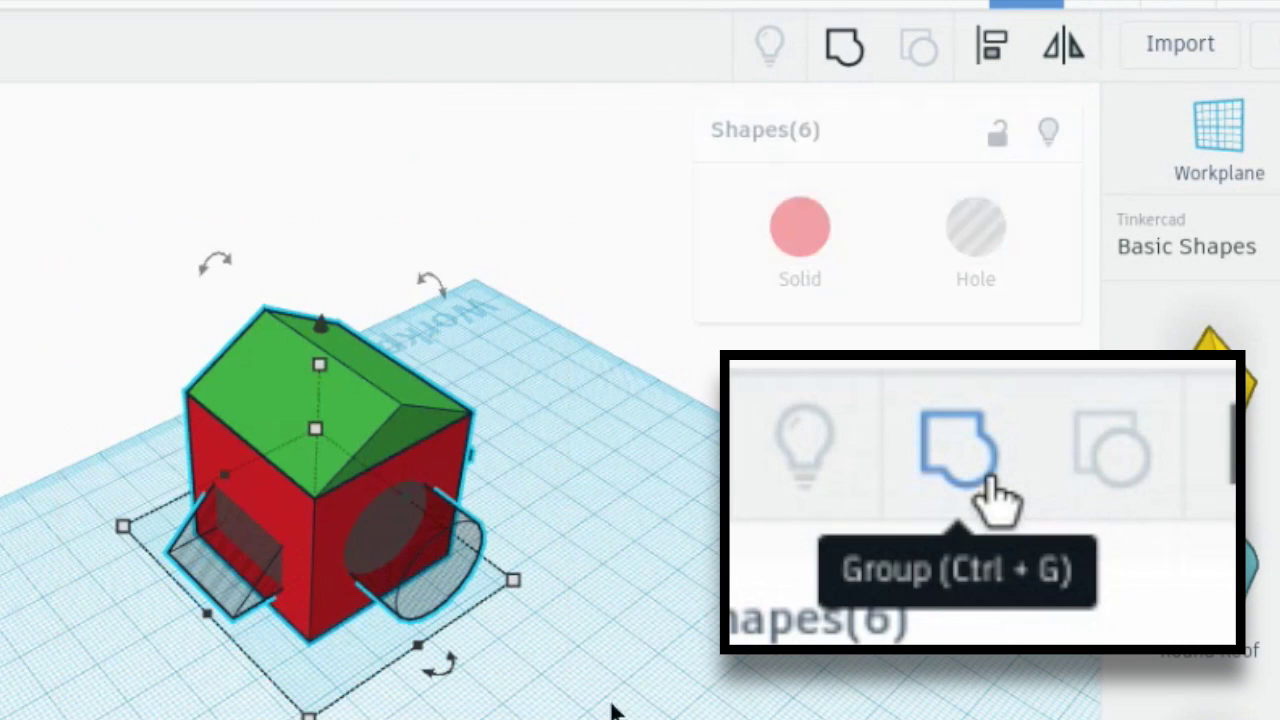
click(848, 52)
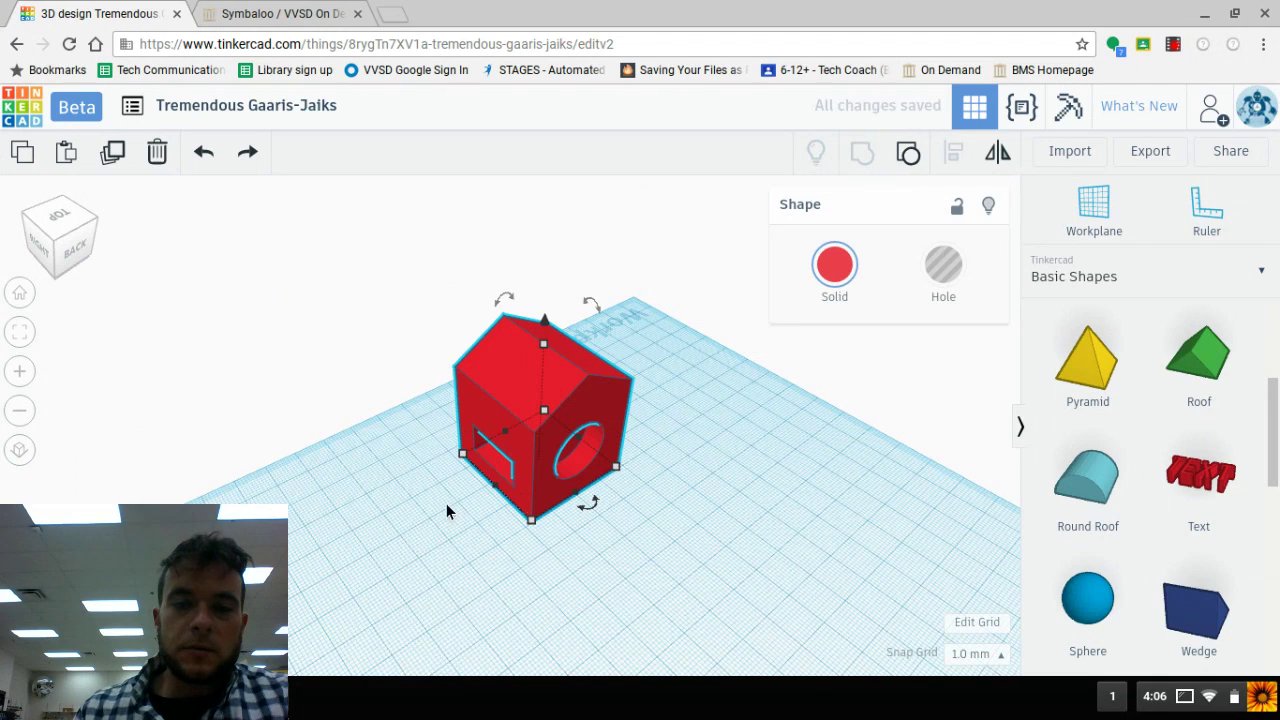
right_drag(449, 509, 463, 341)
scroll(482, 425, up, 5)
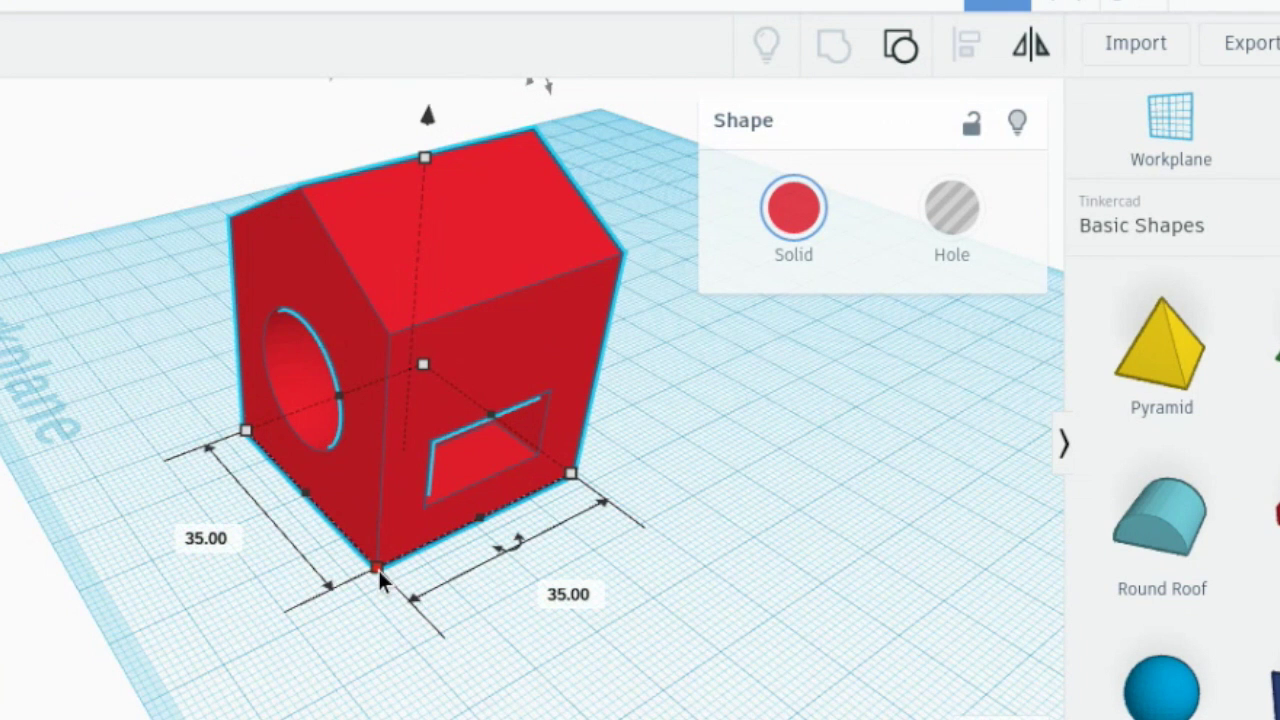
drag(379, 568, 378, 688)
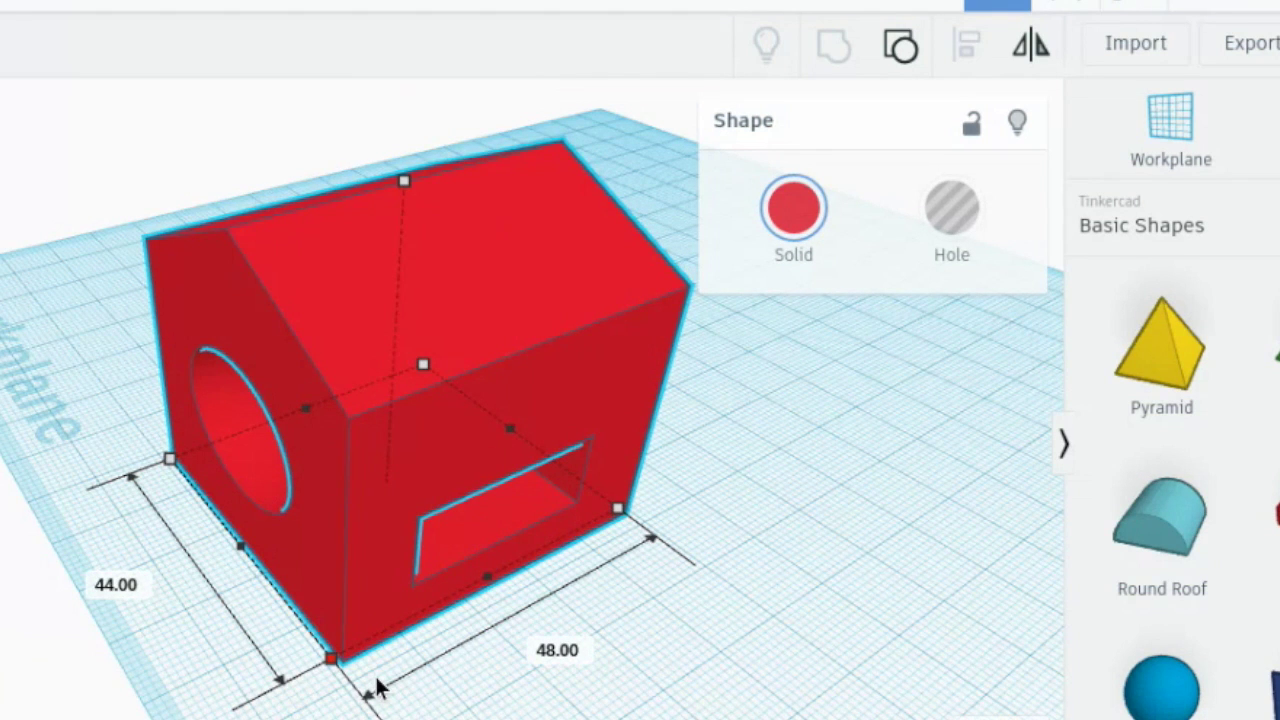
mouse_move(378, 688)
mouse_down()
mouse_move(350, 676)
mouse_move(366, 680)
mouse_up()
key(ctrl+z)
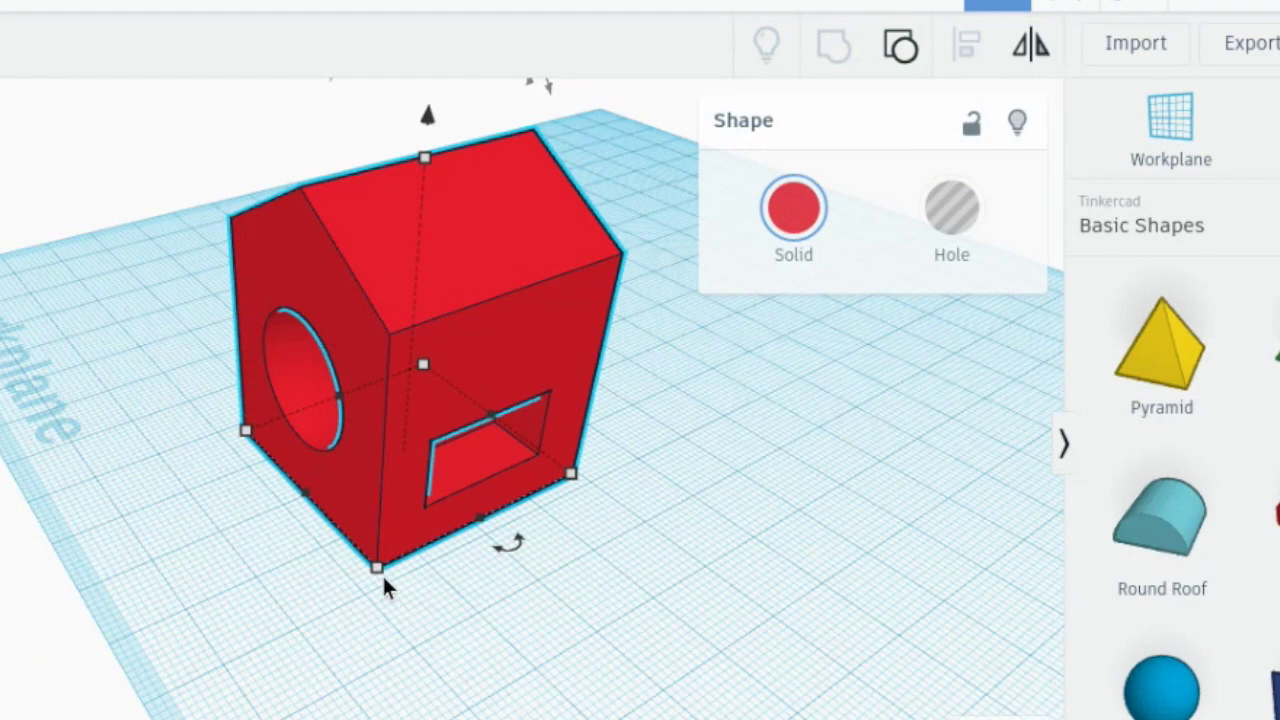
drag(378, 566, 418, 549)
right_drag(640, 543, 449, 593)
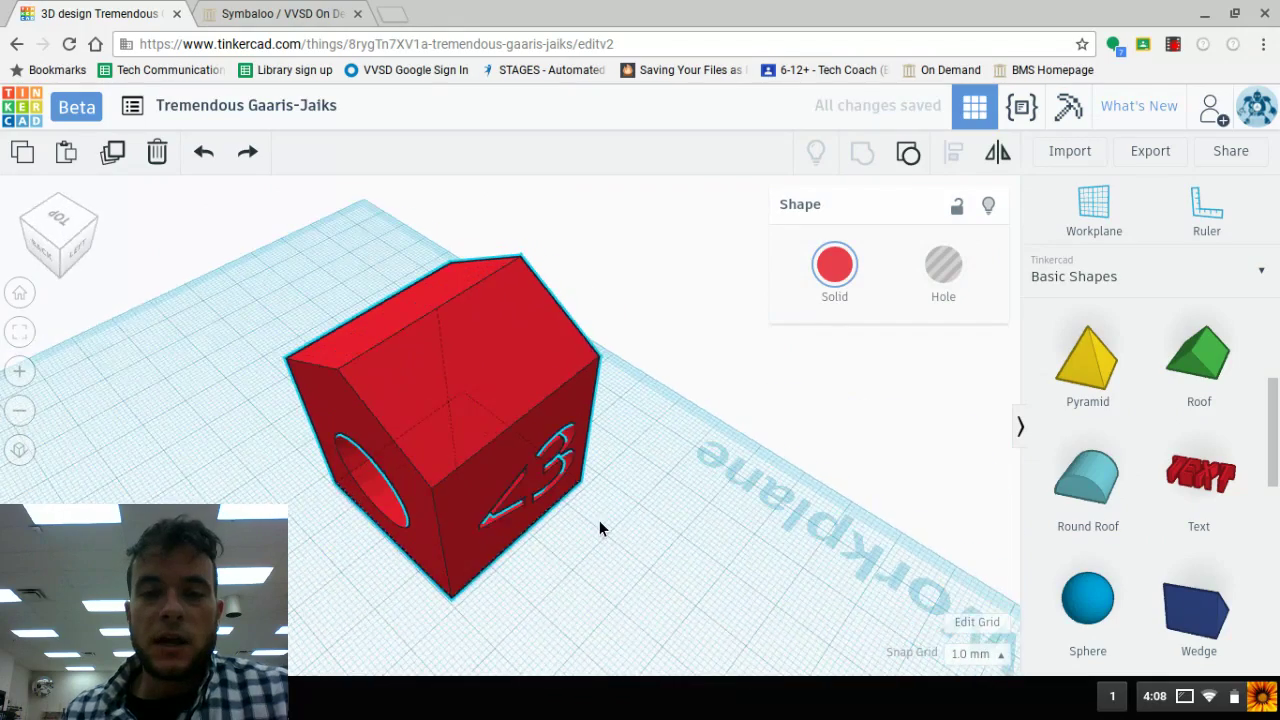
right_drag(600, 528, 590, 500)
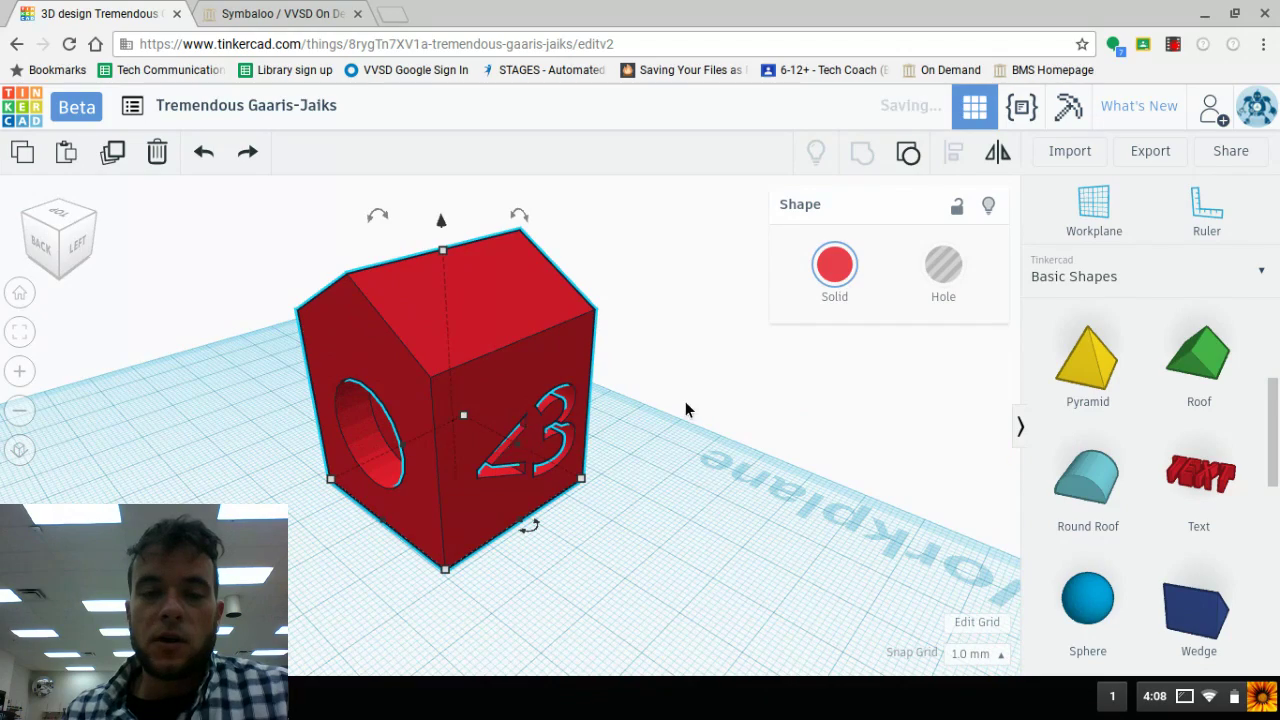
right_drag(686, 406, 597, 447)
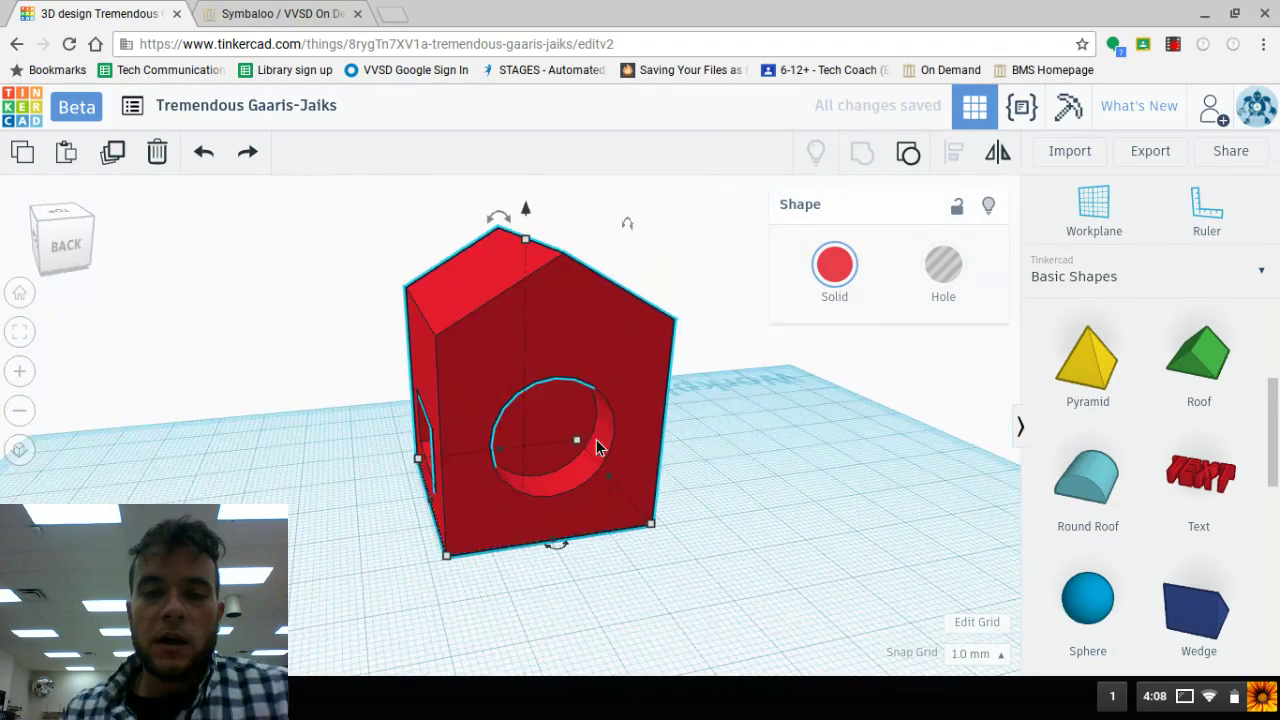
right_drag(477, 350, 625, 385)
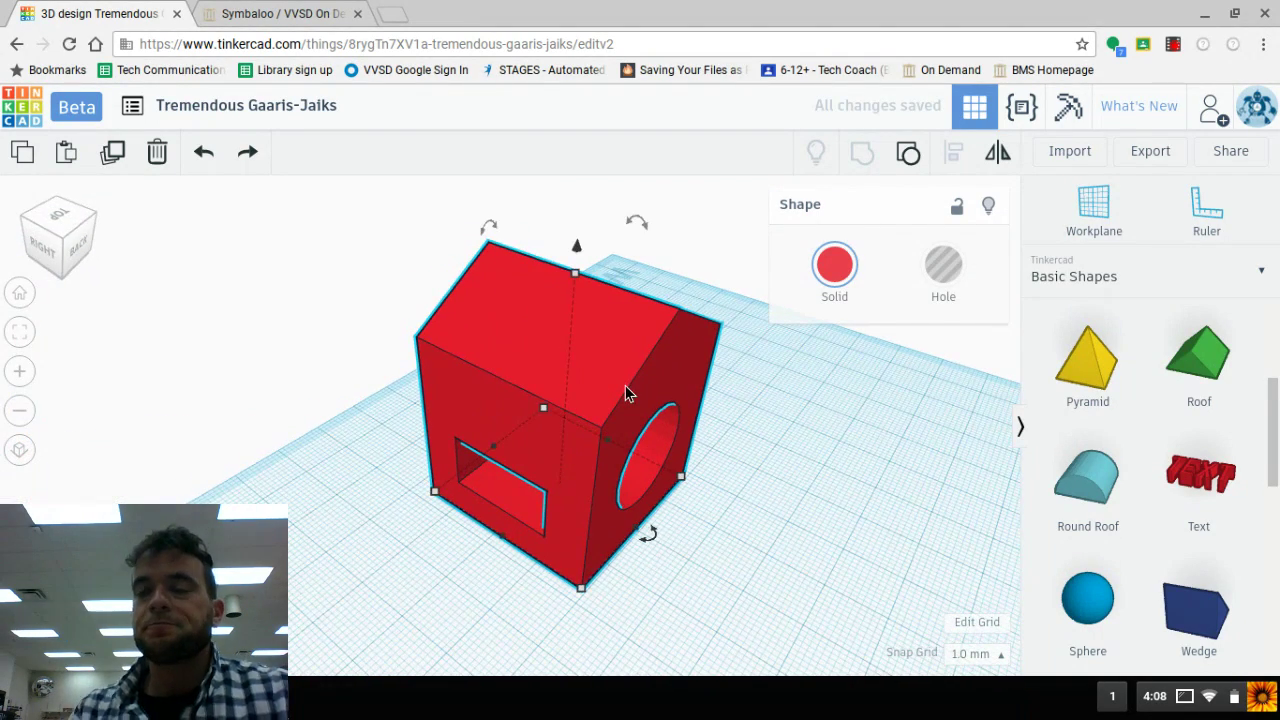